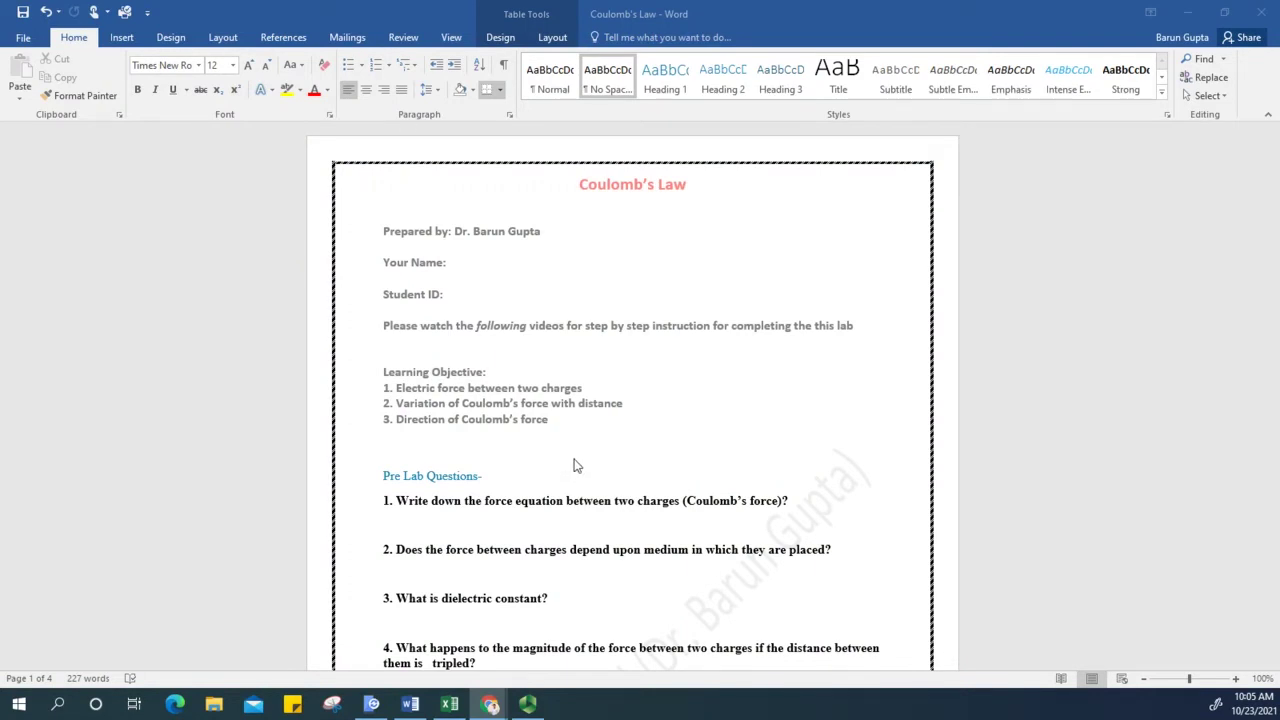
Step: Scroll the lab document to the page 2 data table, then bring up the Coulomb's Law simulation
scroll(572, 445, "down", 1)
scroll(572, 445, "down", 2)
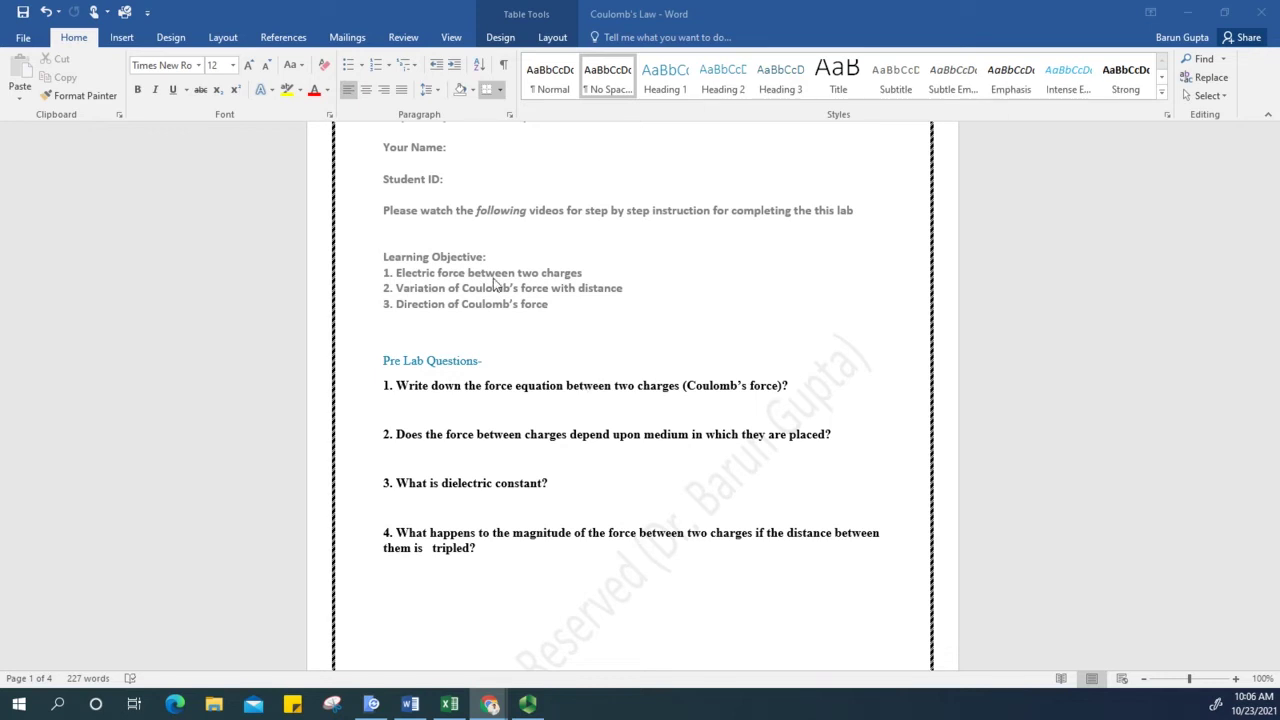
scroll(399, 396, "down", 1)
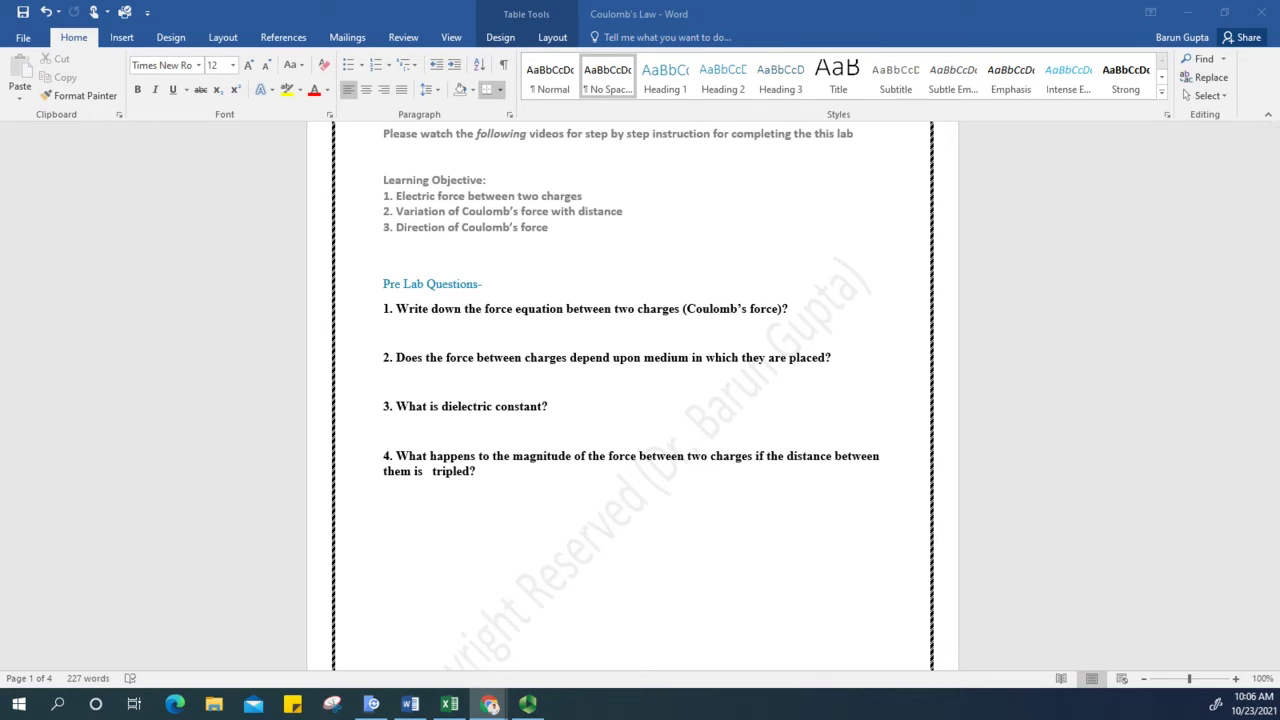
scroll(522, 404, "down", 10)
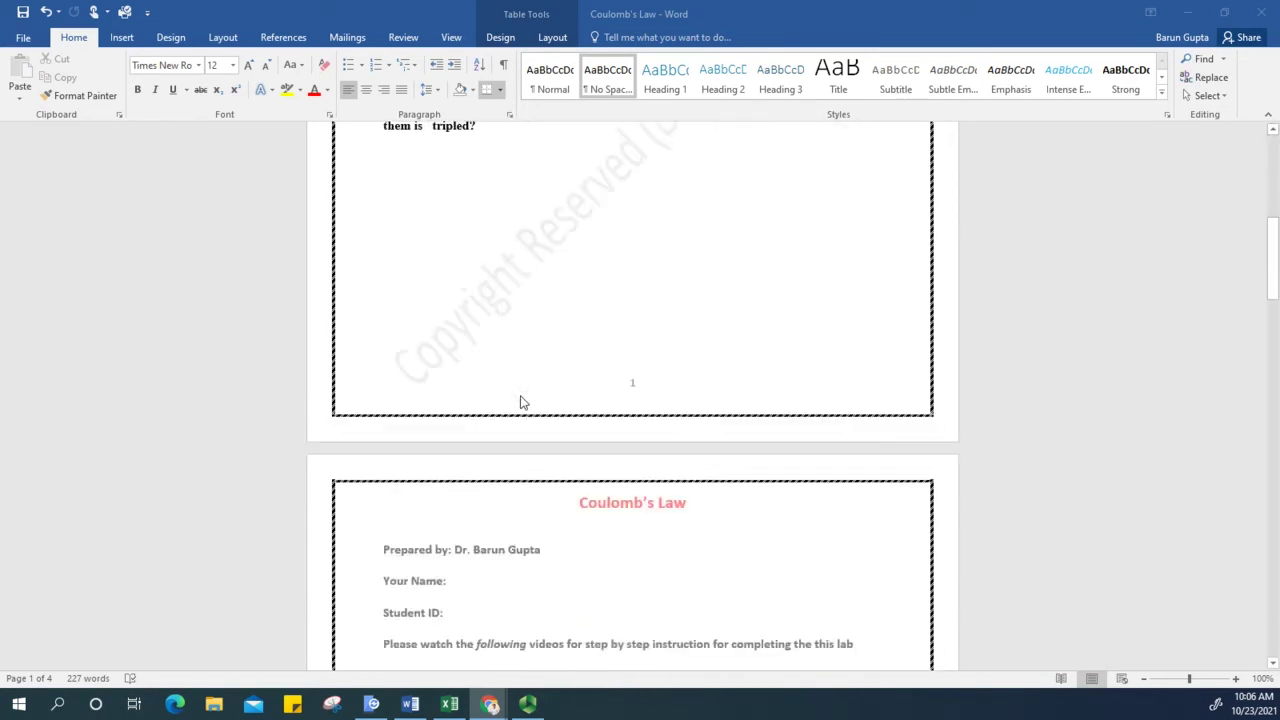
scroll(522, 404, "down", 8)
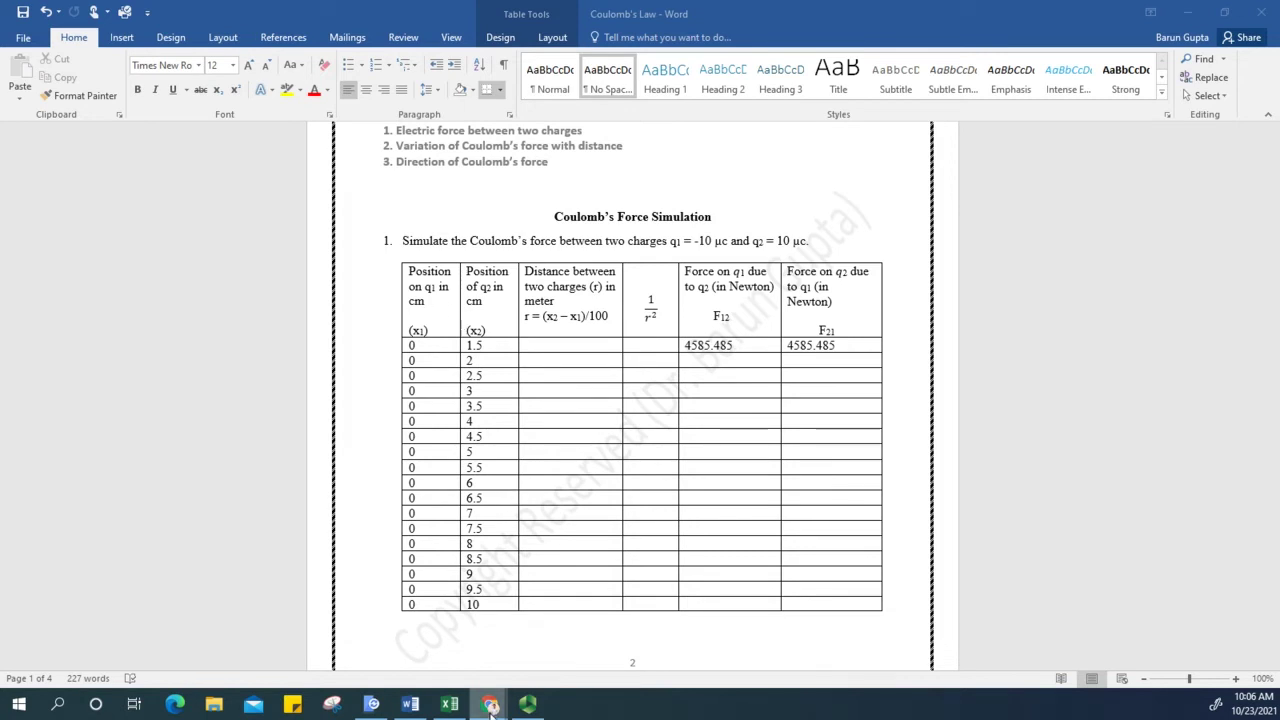
mouse_move(490, 705)
left_click(635, 635)
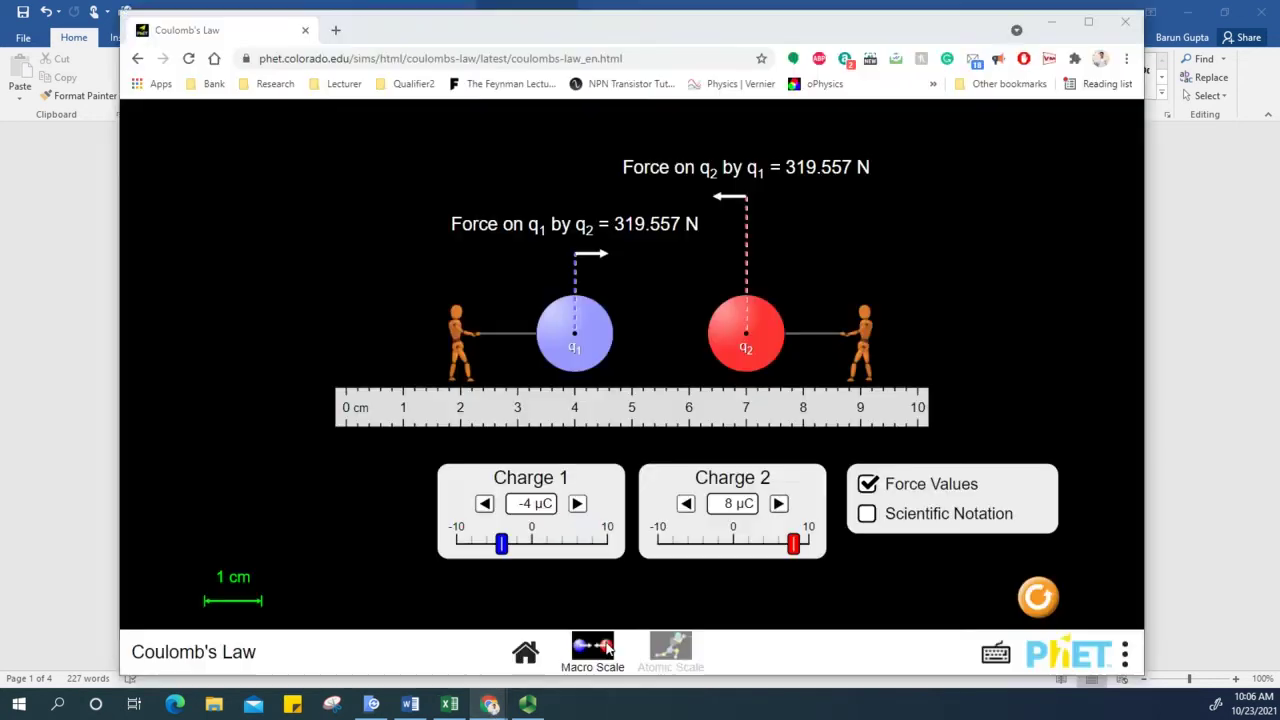
Step: Search 'phet' in a new Chrome tab, open the PhET Coulomb's Law result, then return to the simulation tab
left_click(337, 32)
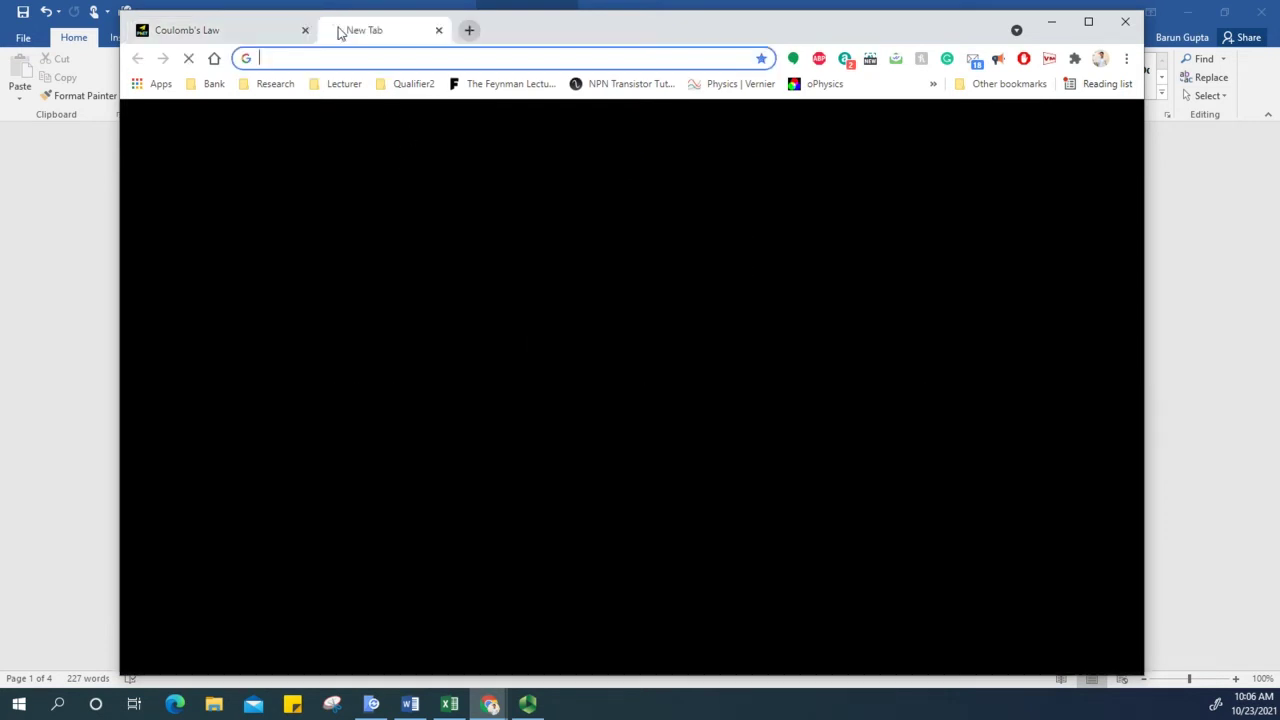
type("phet")
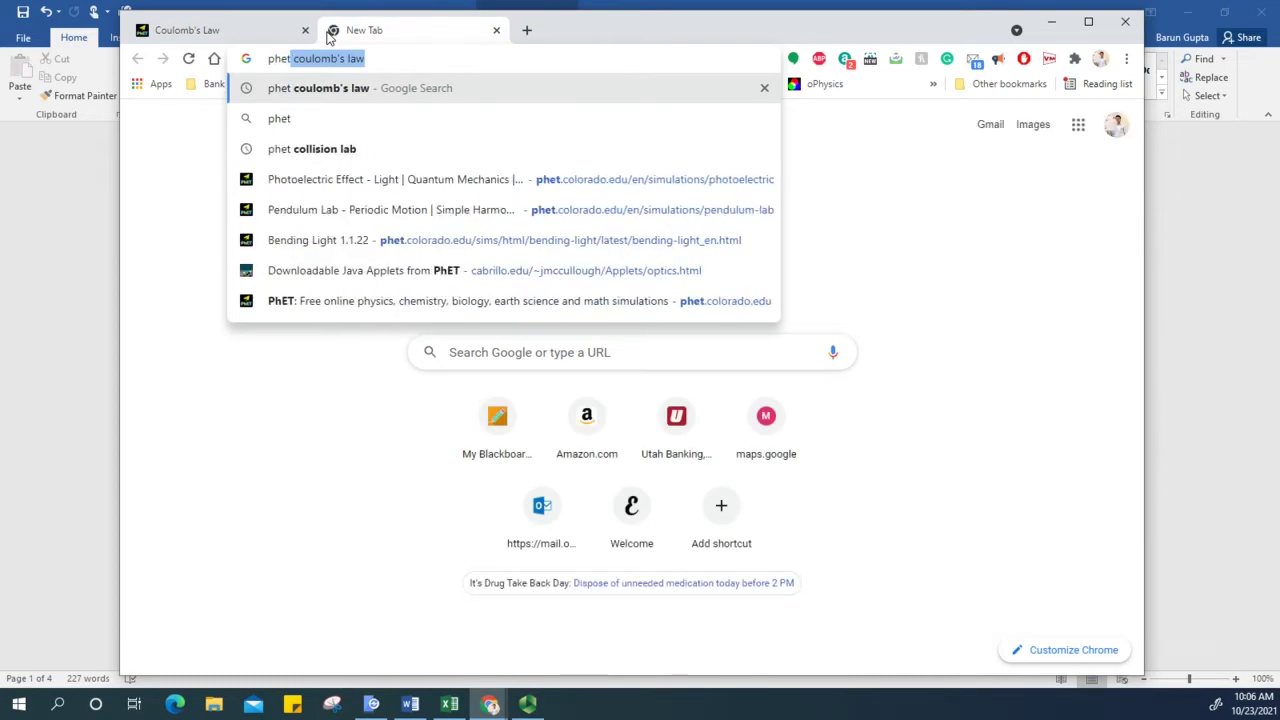
key("Return")
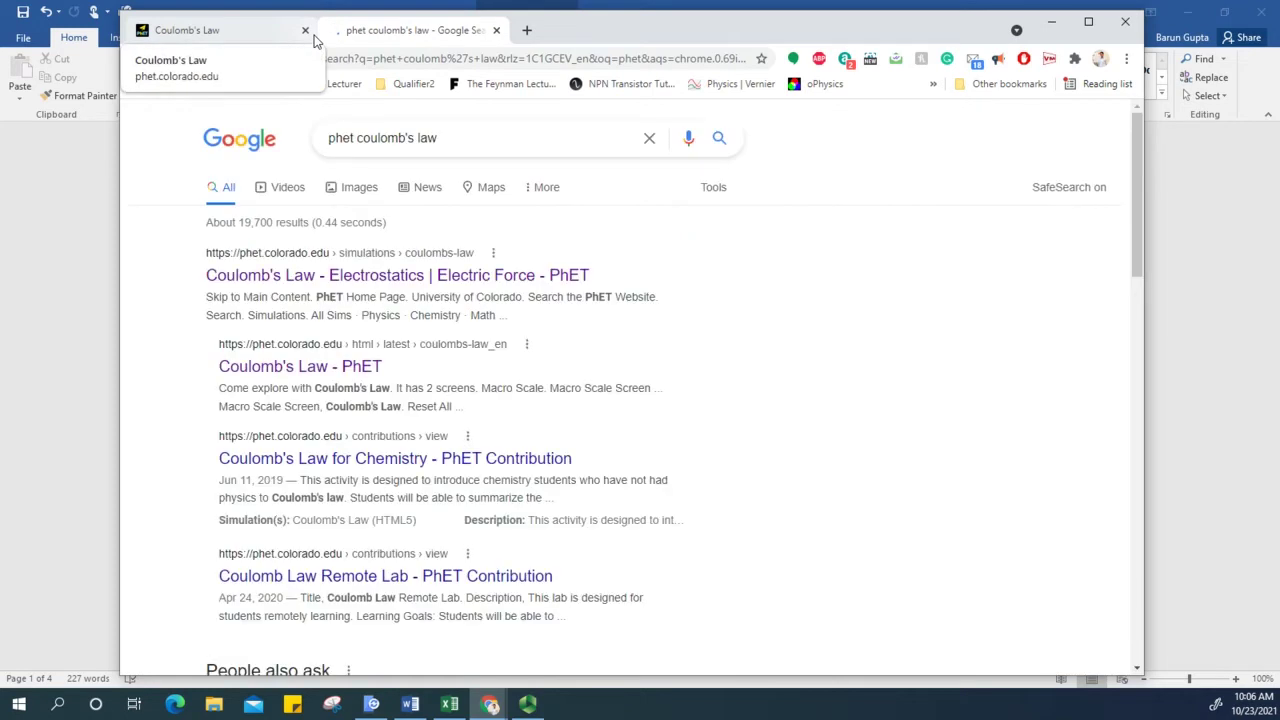
left_click(328, 278)
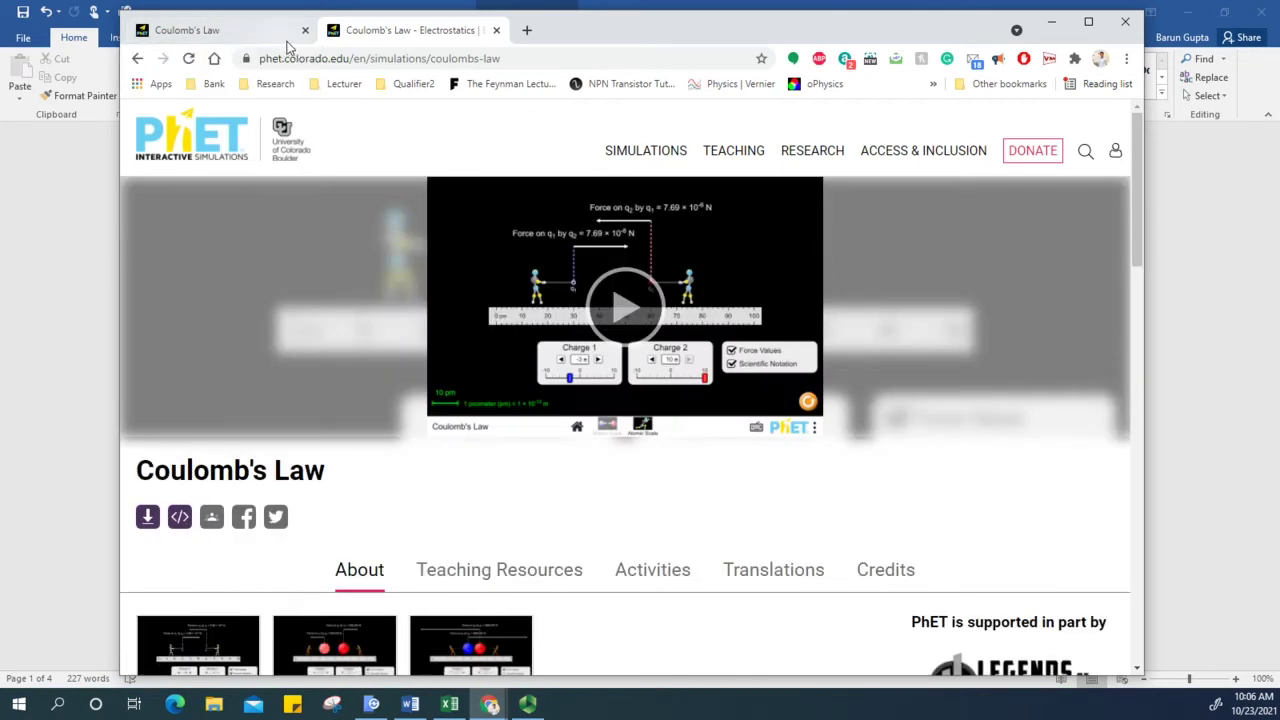
left_click(282, 32)
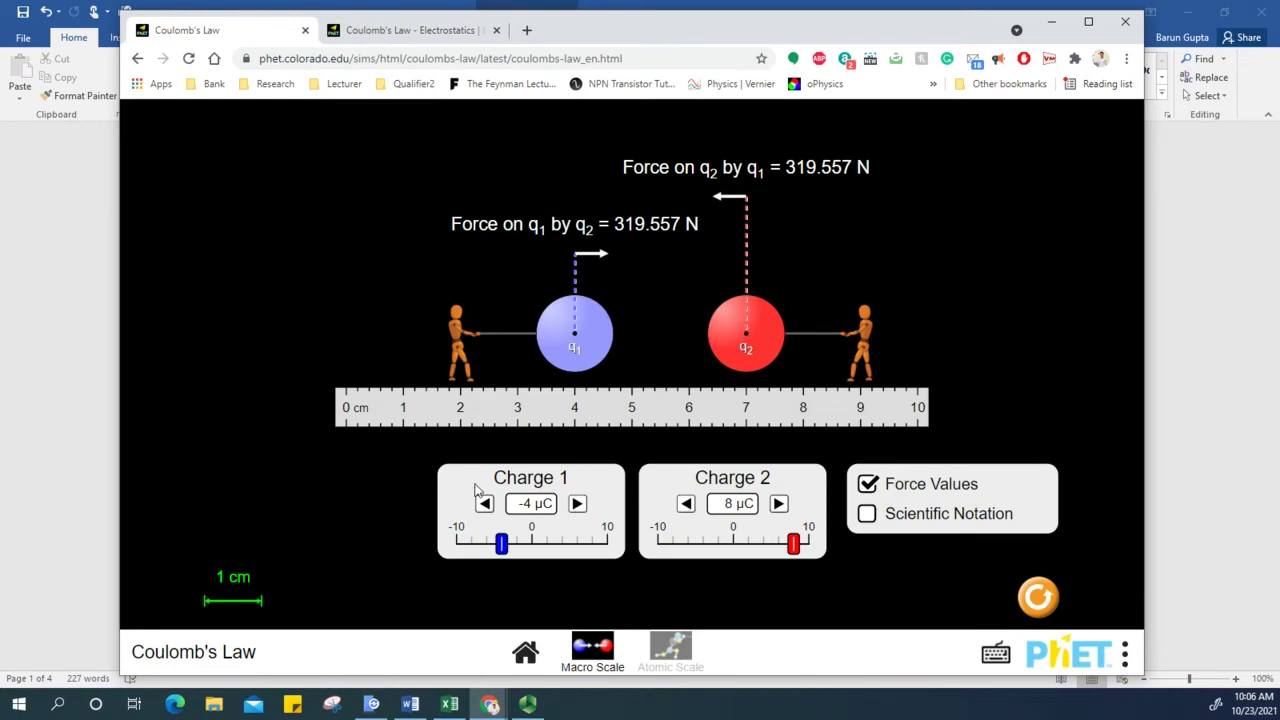
Step: Copy the entire Coulomb's force table from the Word document and switch to Book1 in Excel
left_click(410, 704)
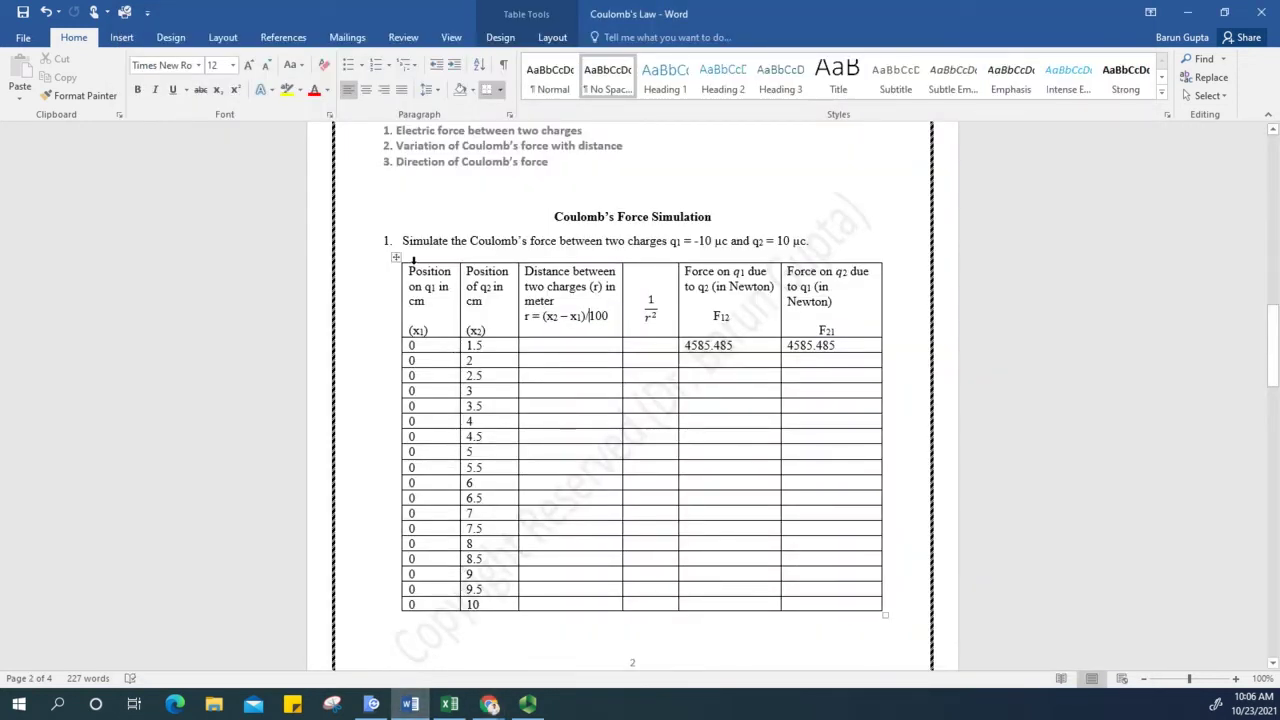
left_click_drag(410, 270, 863, 602)
left_click(863, 602)
left_click_drag(404, 270, 820, 615)
key("ctrl+c")
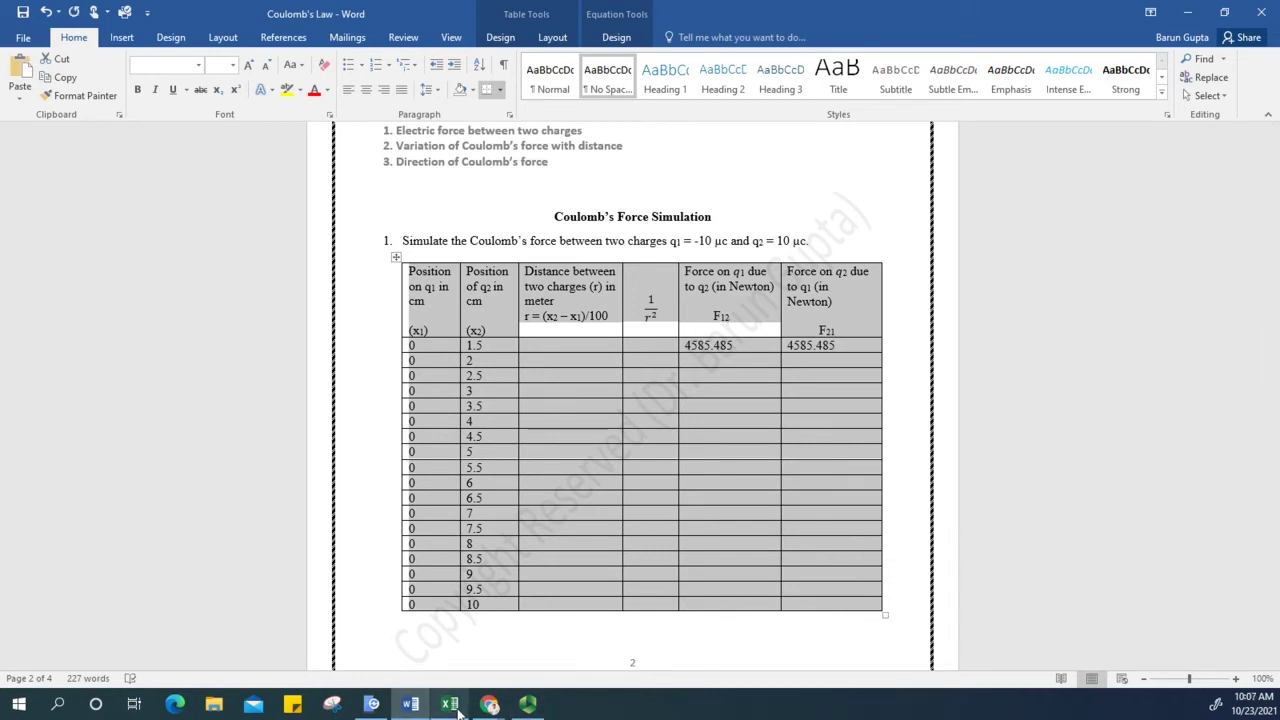
mouse_move(458, 710)
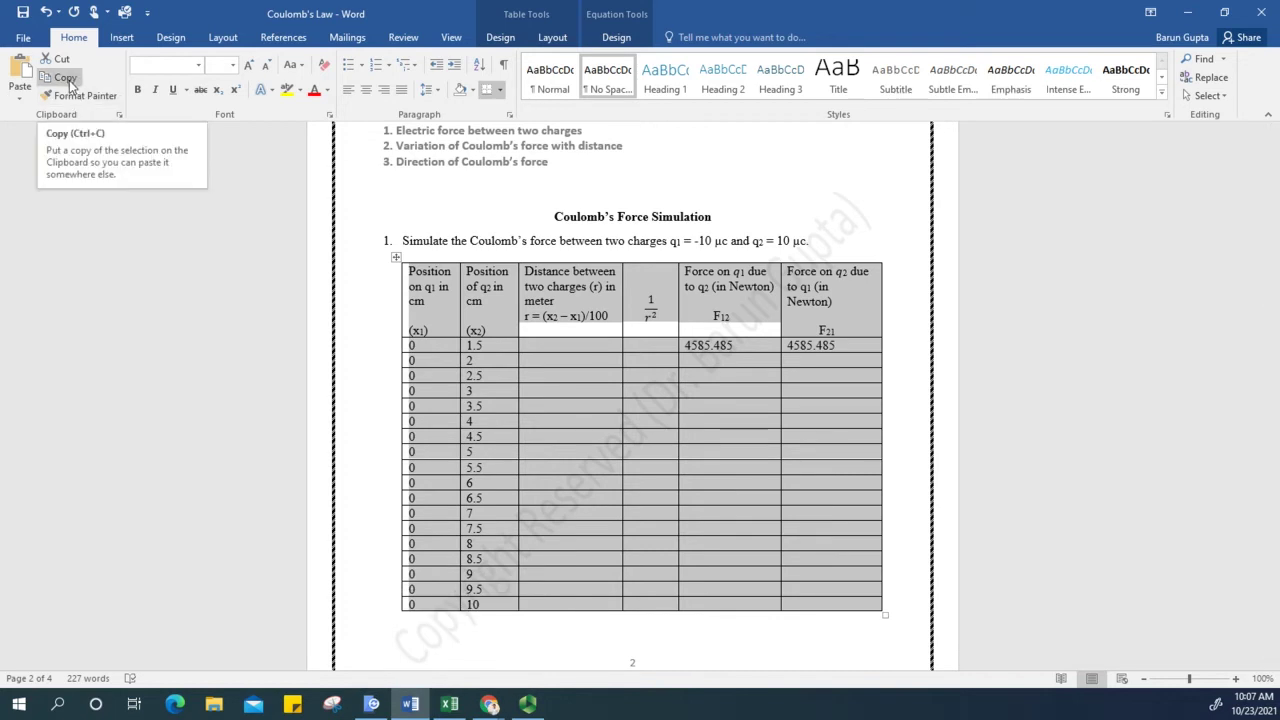
left_click(450, 705)
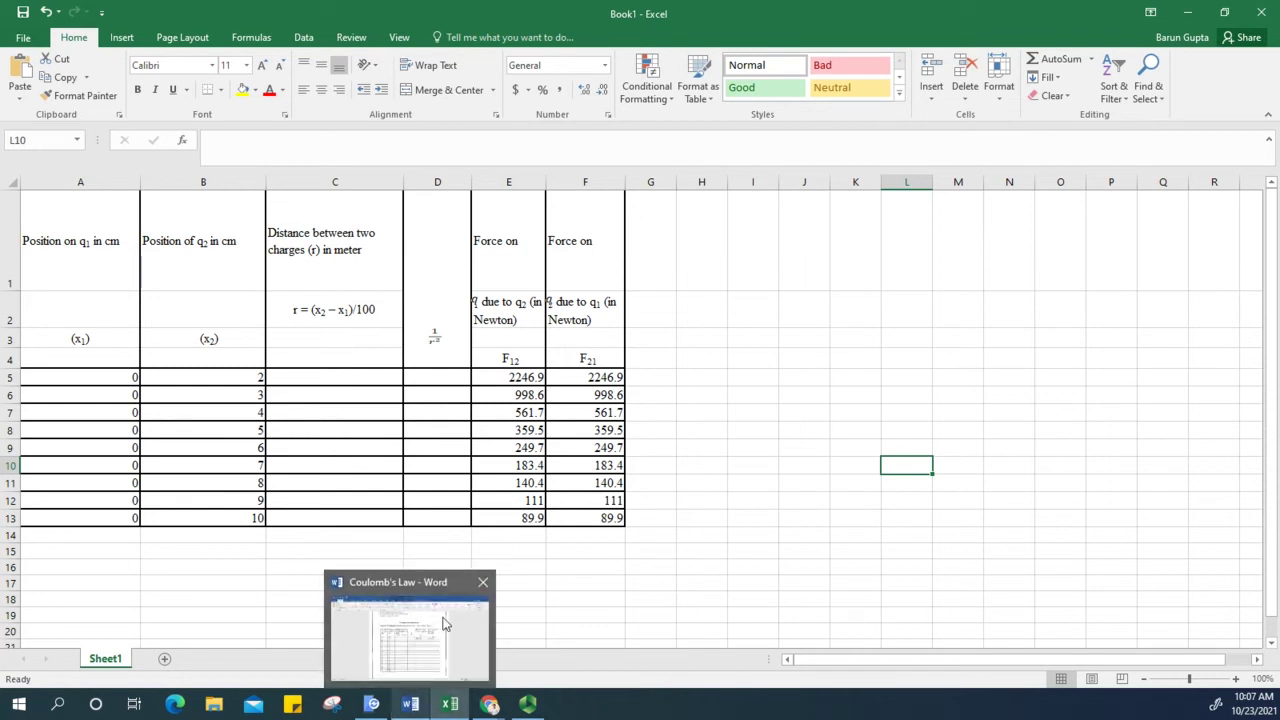
Step: Paste the table into a new Sheet2 at A1, then select cell A1 on Sheet1
left_click(165, 658)
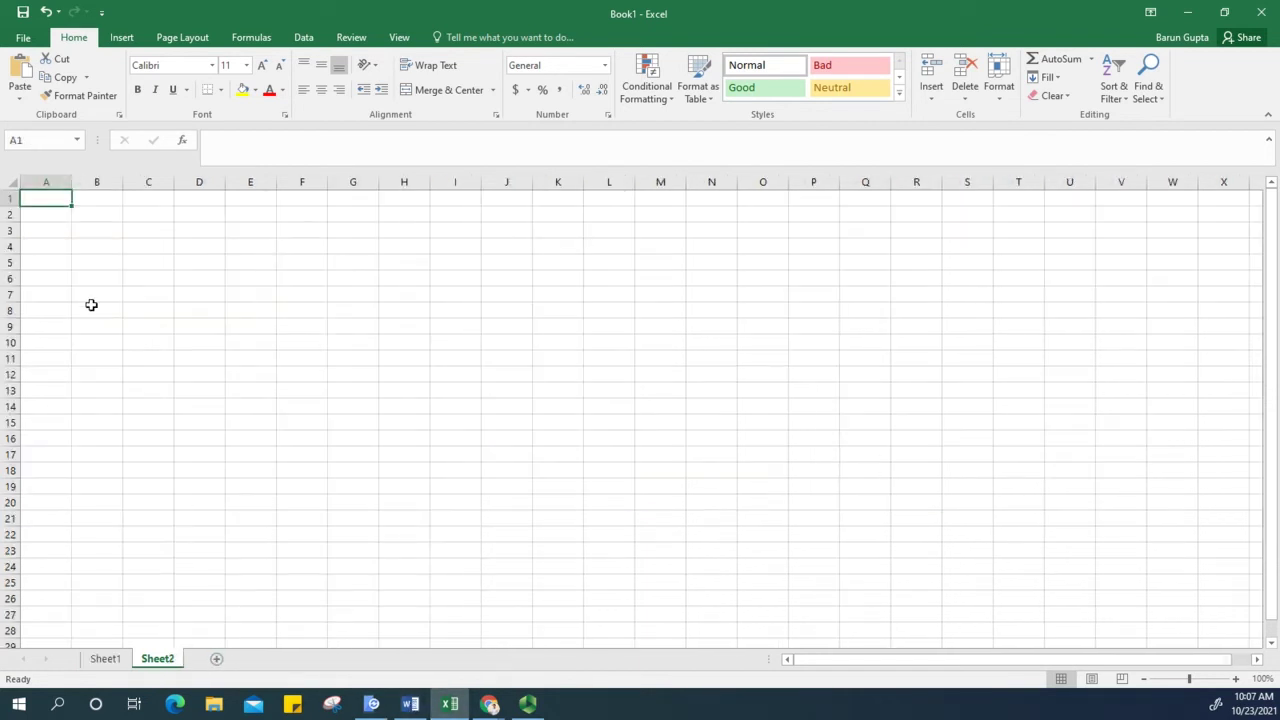
key("ctrl+v")
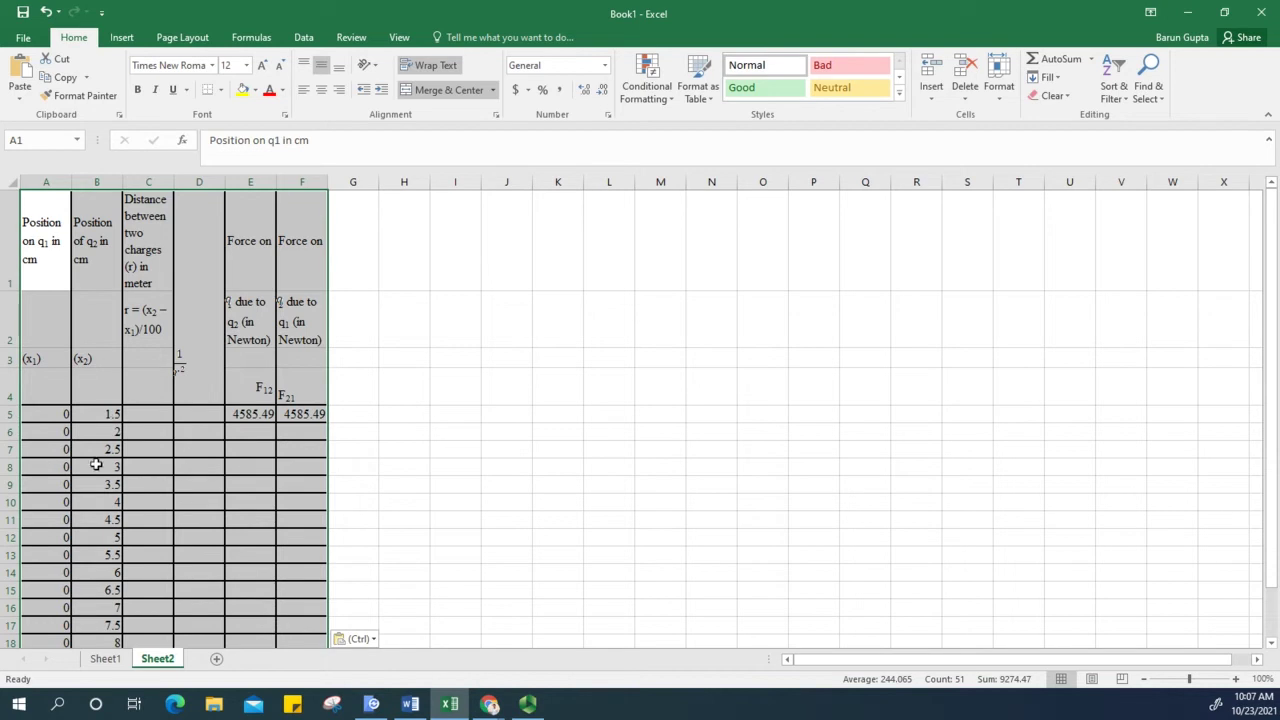
scroll(108, 414, "down", 2)
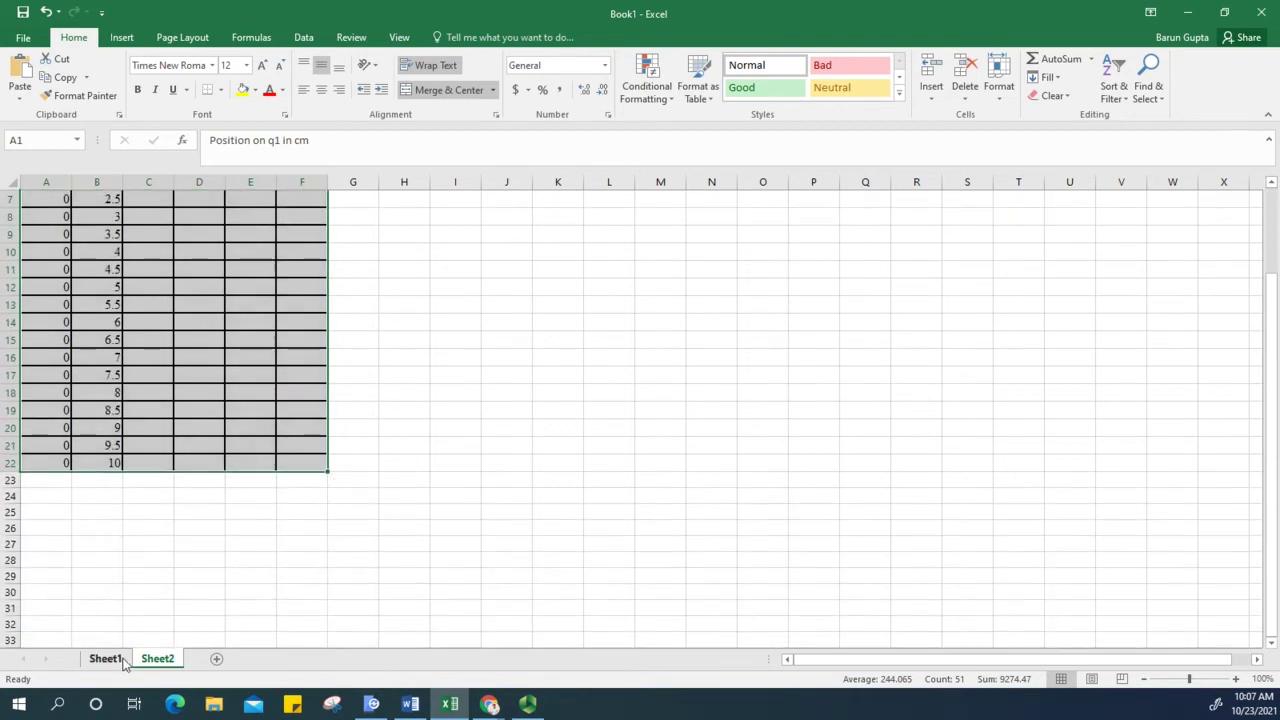
left_click(118, 658)
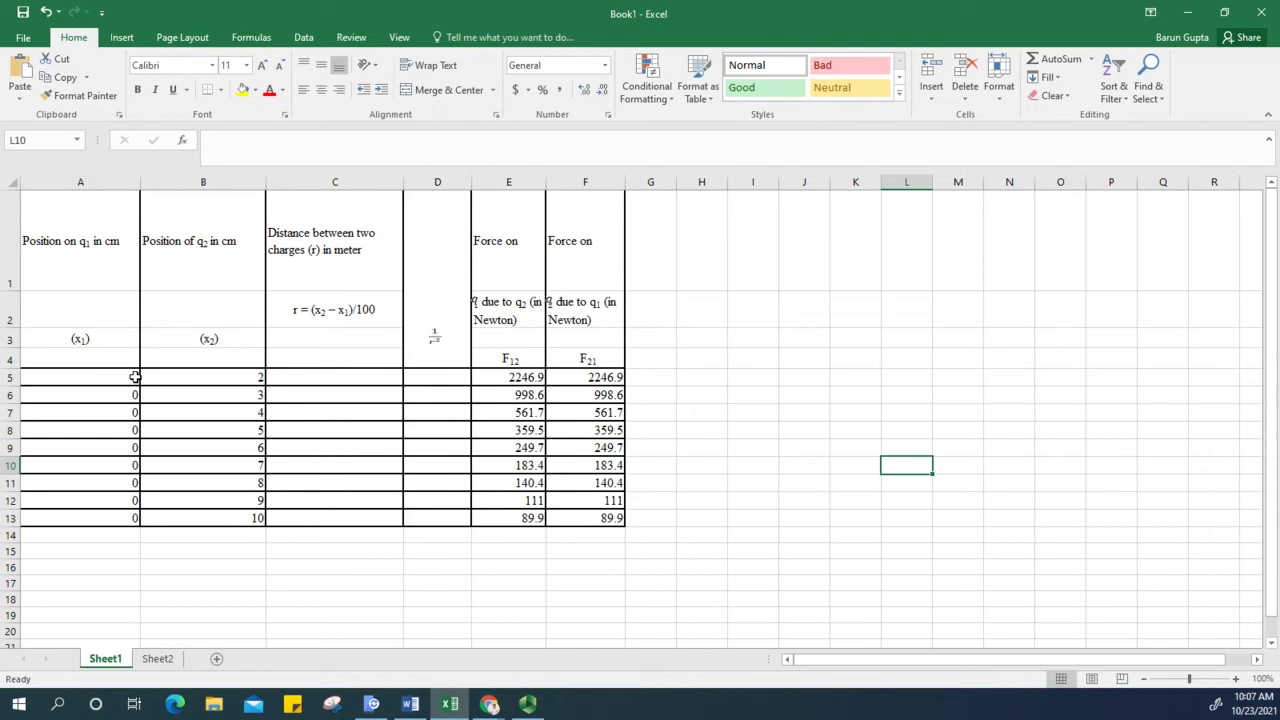
left_click(78, 243)
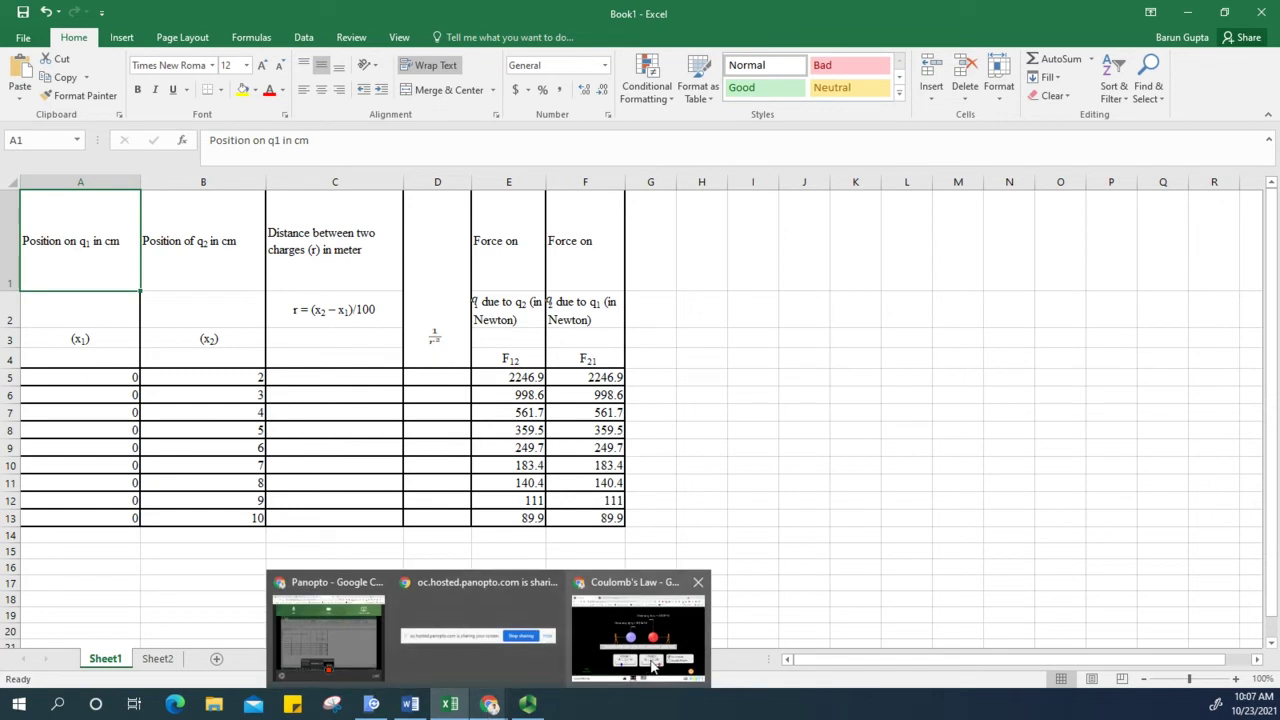
Step: Place q1 at the 0 cm mark and set the charges to −10 µC and 10 µC
mouse_move(490, 704)
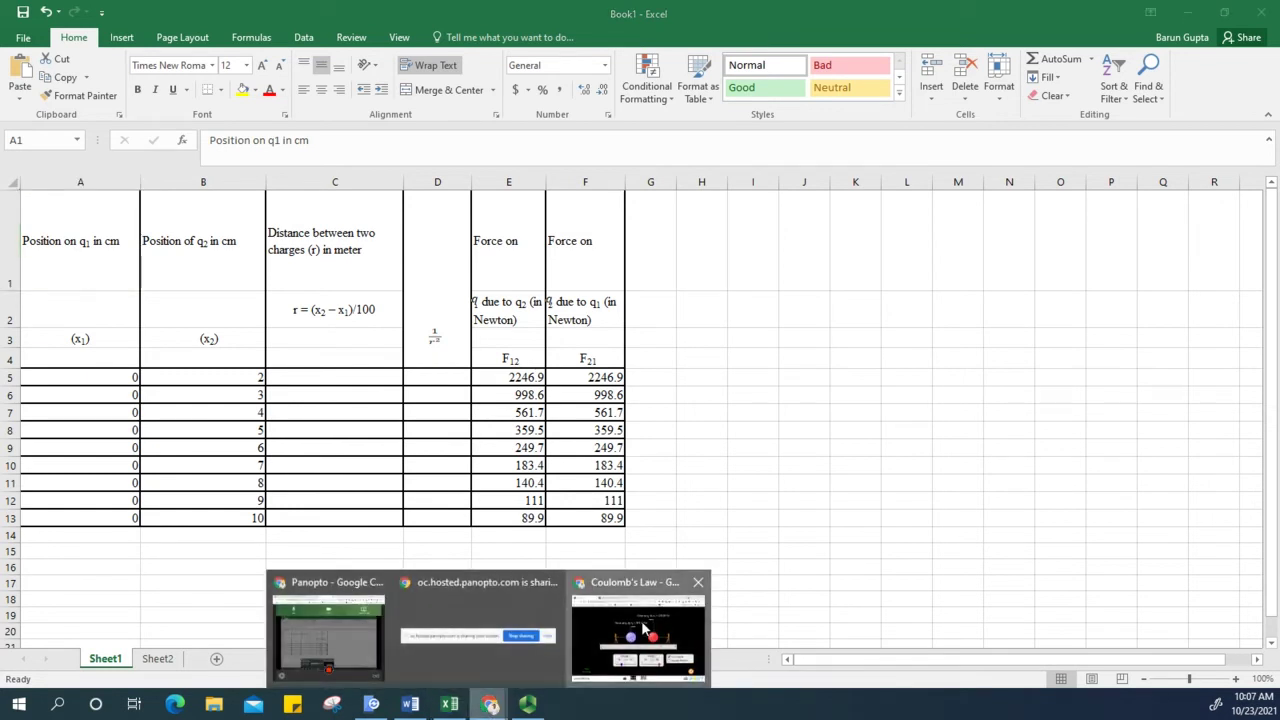
left_click(641, 620)
left_click_drag(579, 352, 196, 361)
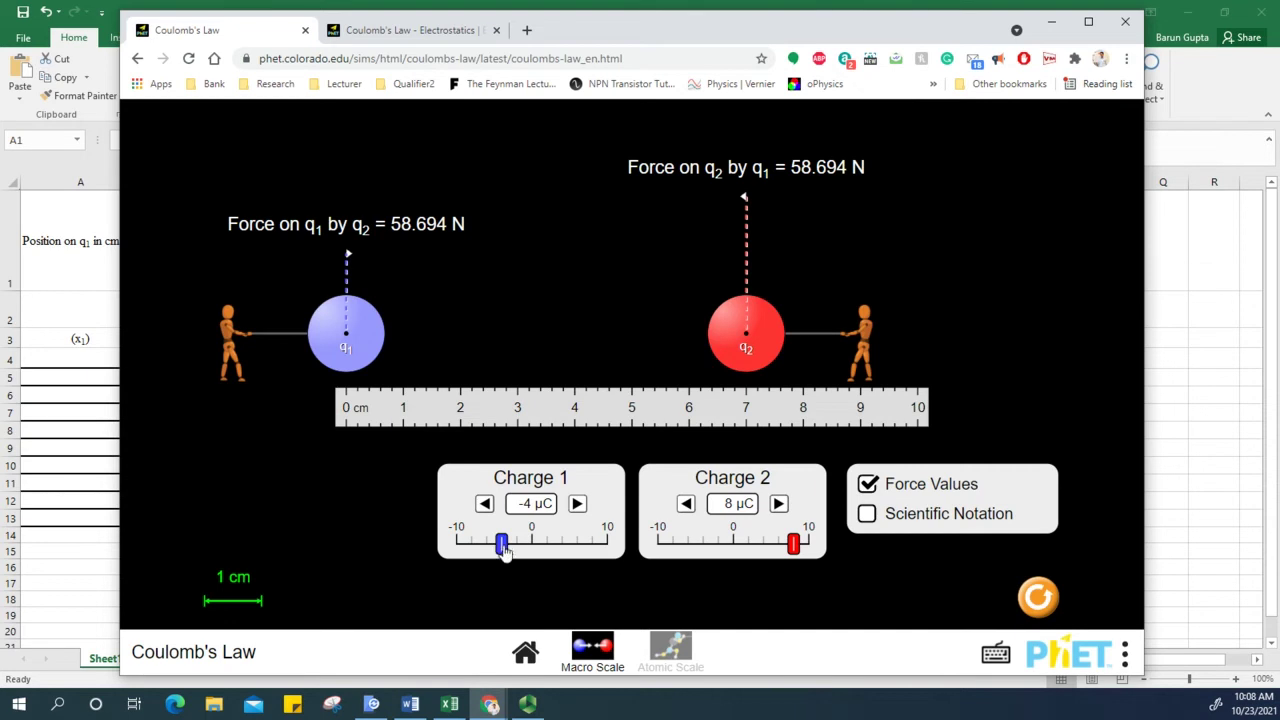
left_click_drag(503, 545, 455, 545)
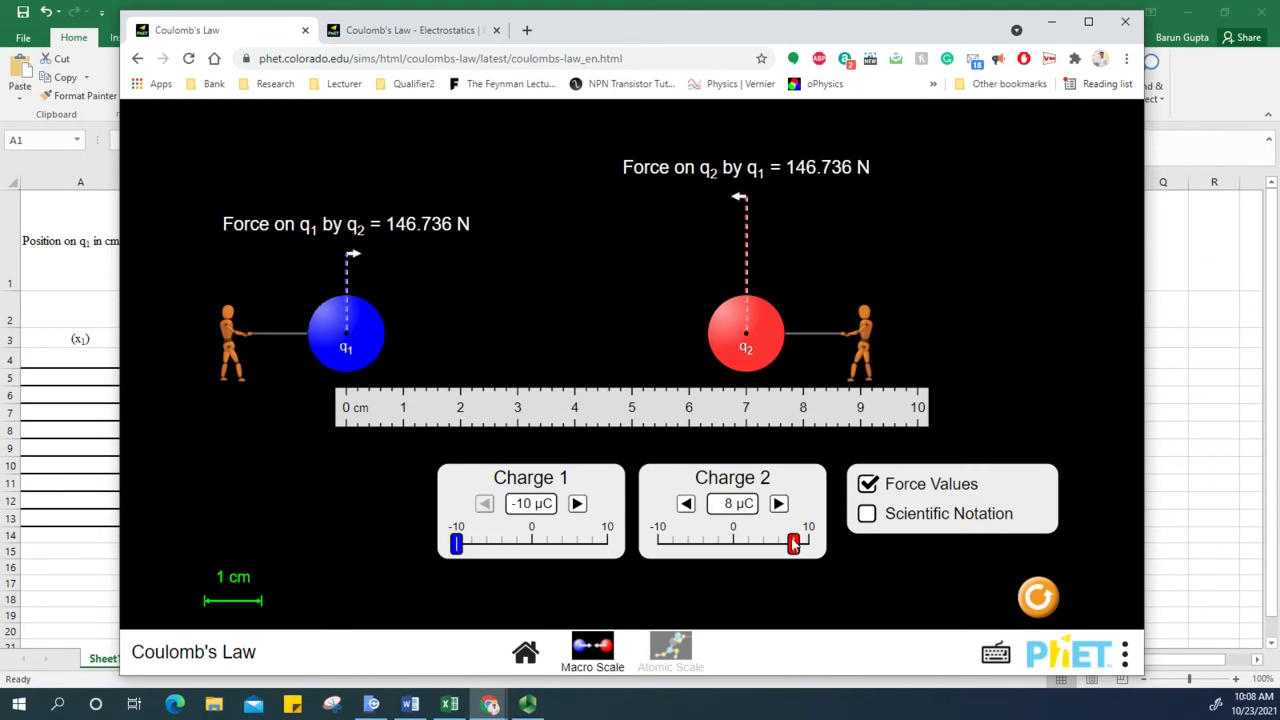
left_click_drag(793, 543, 809, 543)
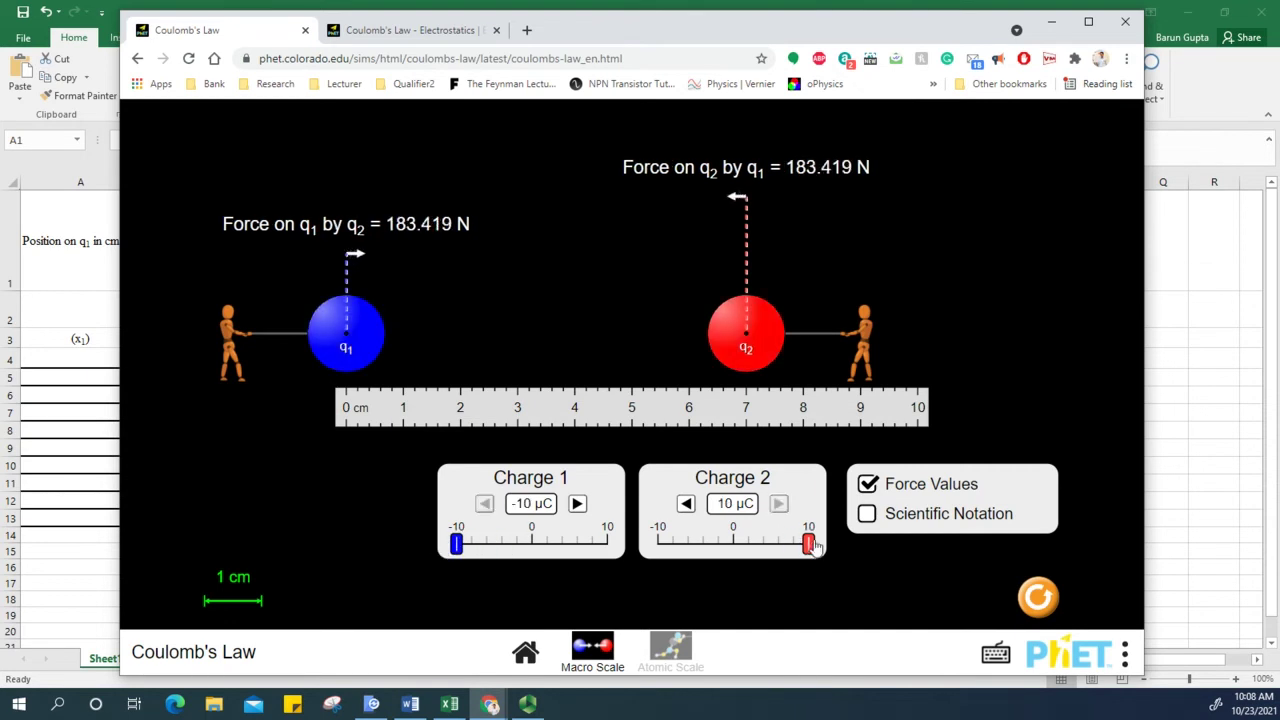
Step: Highlight the q1 charge value in the Word instructions, then minimise Word and Excel to reach the simulation
left_click(410, 704)
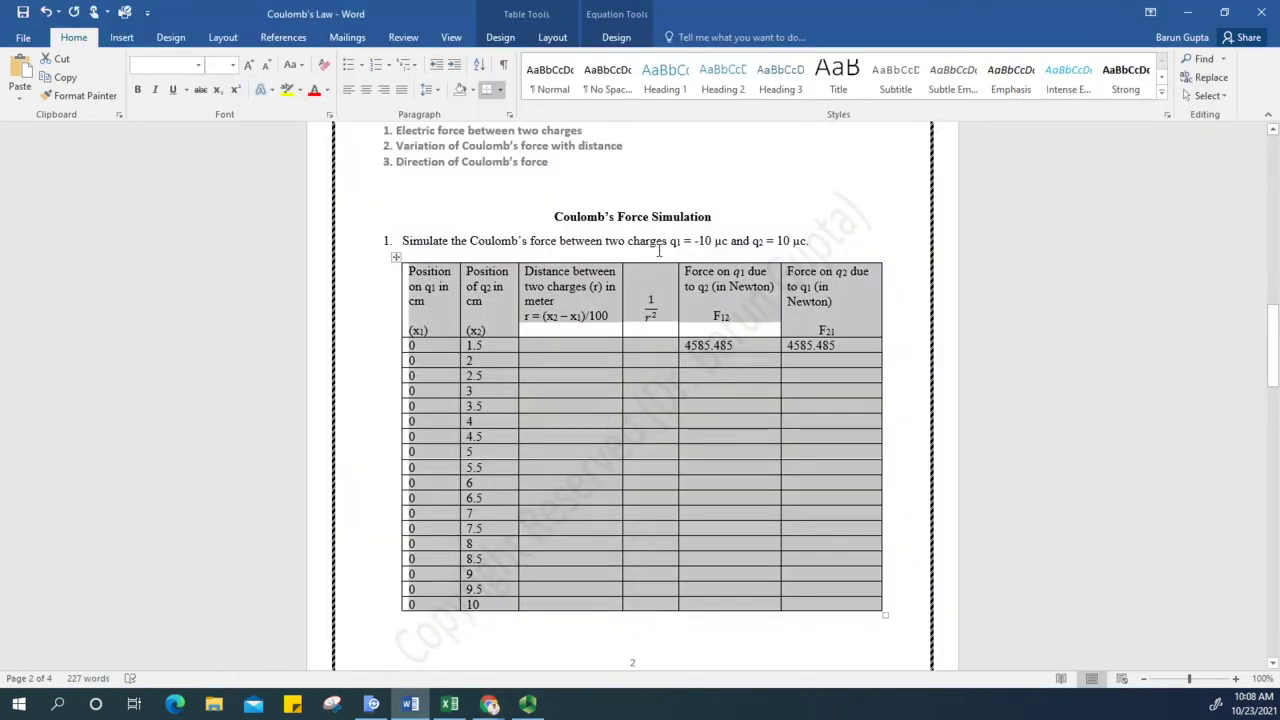
left_click_drag(670, 241, 808, 241)
left_click(1187, 12)
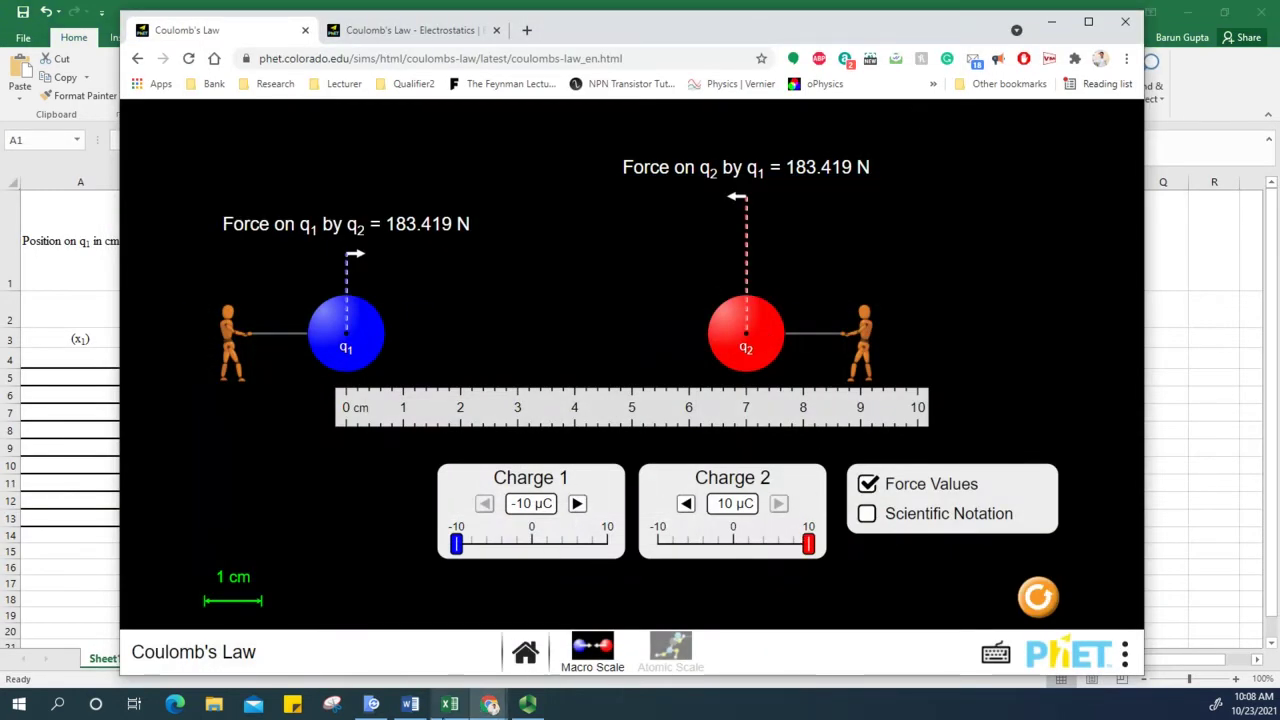
left_click(449, 705)
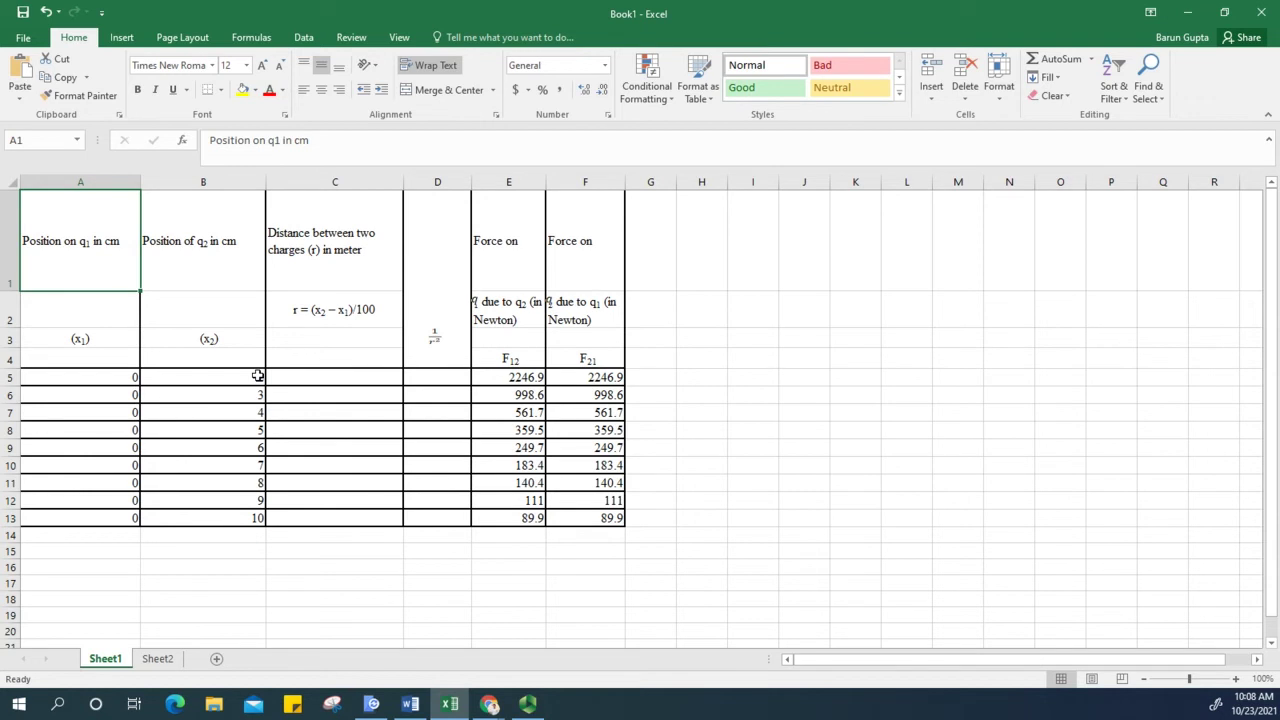
left_click(1187, 12)
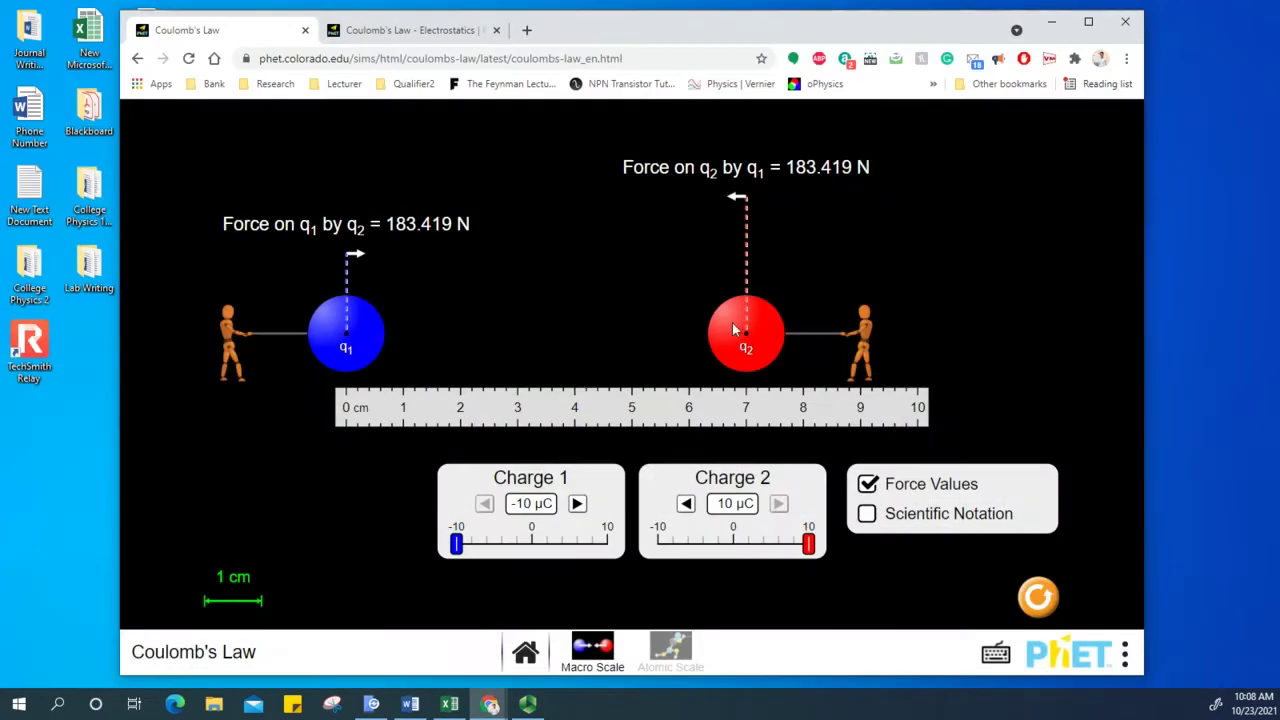
Step: Place q2 at the 2 cm mark, then compare with 2246.9 N in E5 and the next position, 3 cm, in B6
left_click_drag(759, 340, 480, 355)
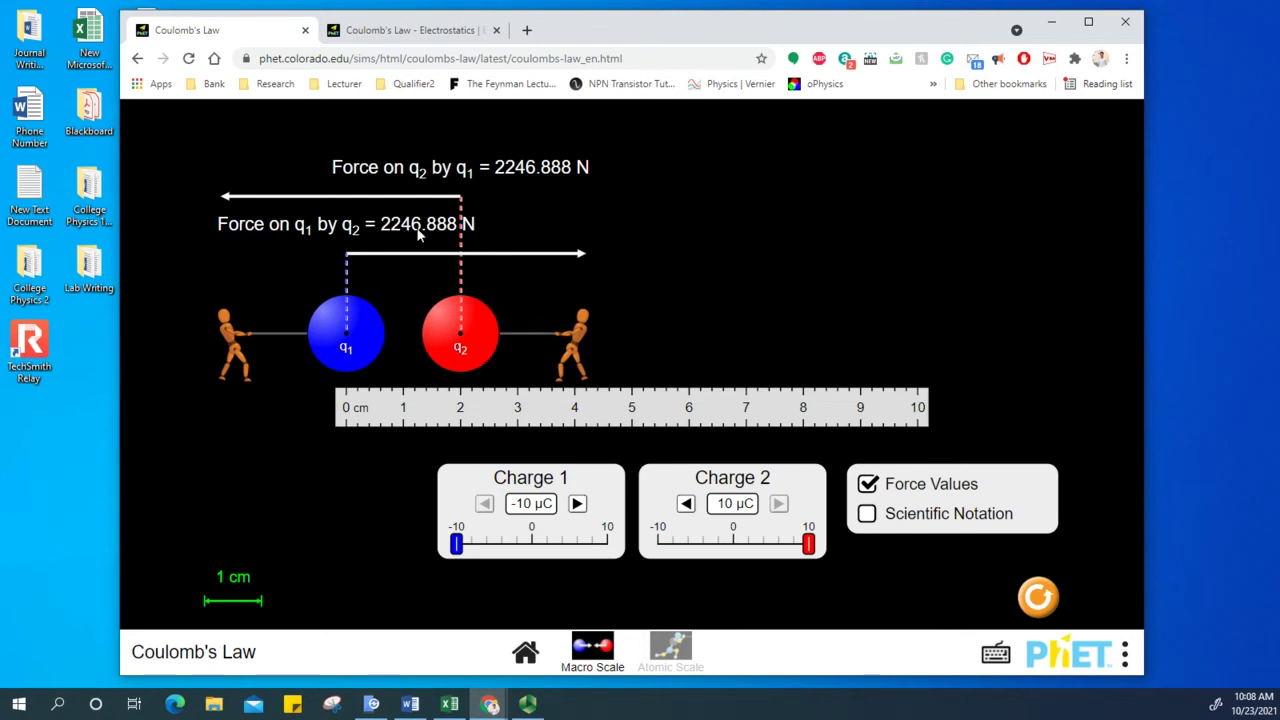
left_click(450, 704)
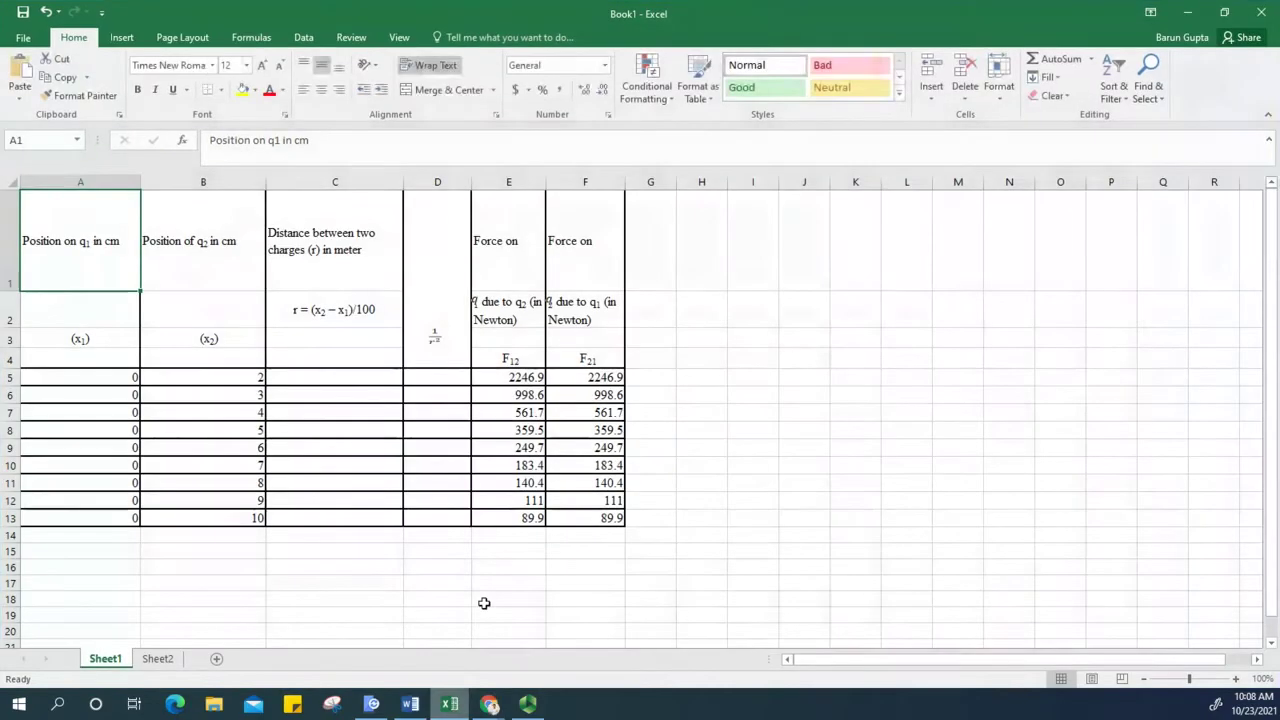
left_click(521, 380)
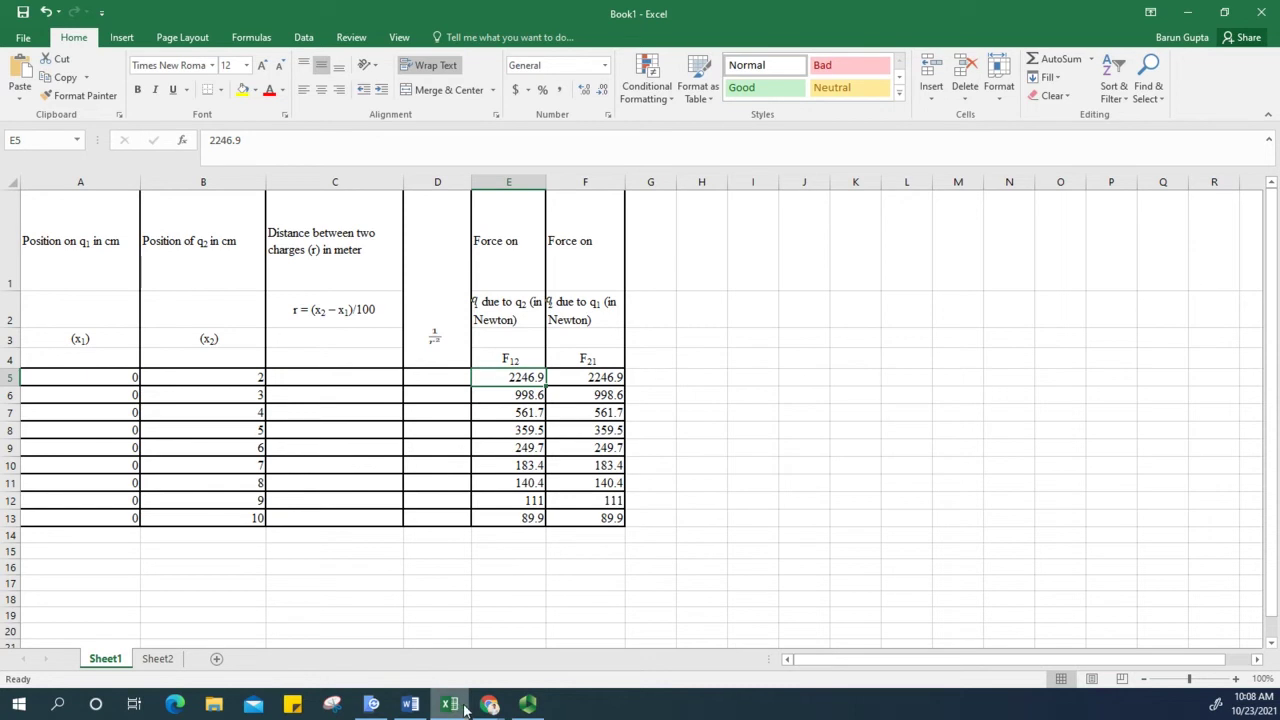
left_click(253, 397)
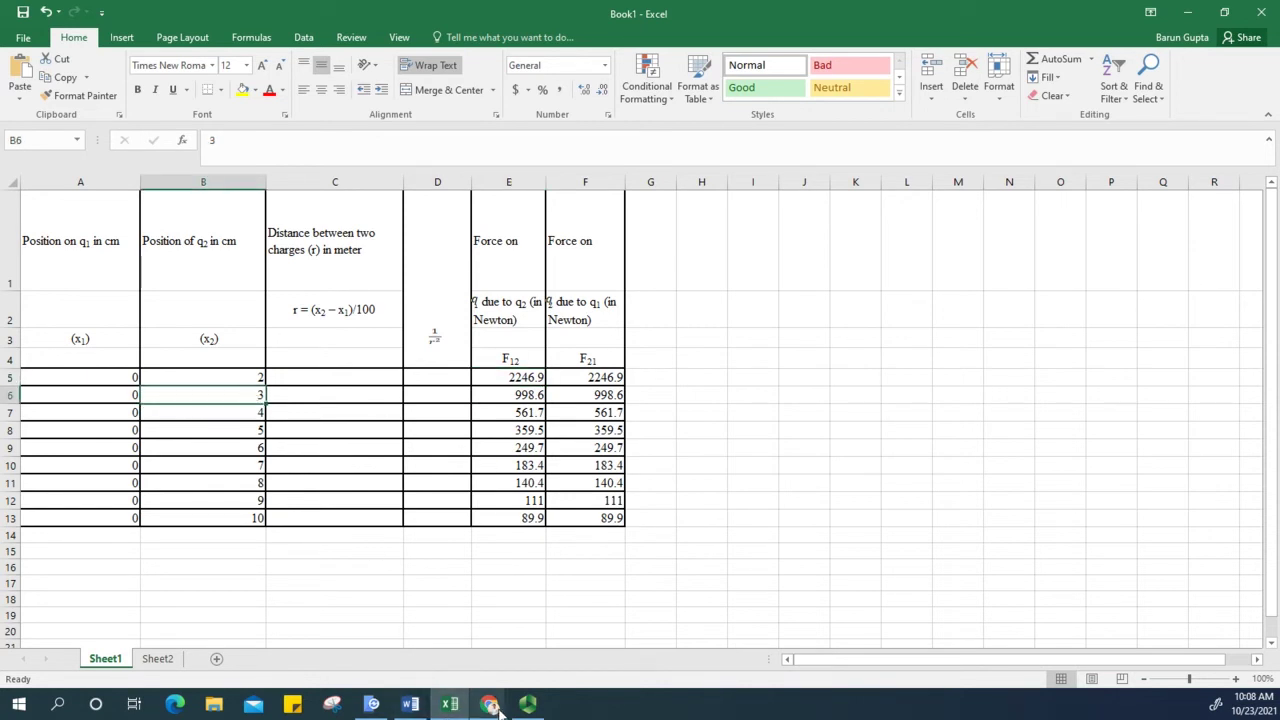
Step: Move q2 to 3 cm, comparing the 998.617 N reading with the Excel table
mouse_move(489, 704)
left_click(636, 632)
left_click_drag(460, 350, 517, 346)
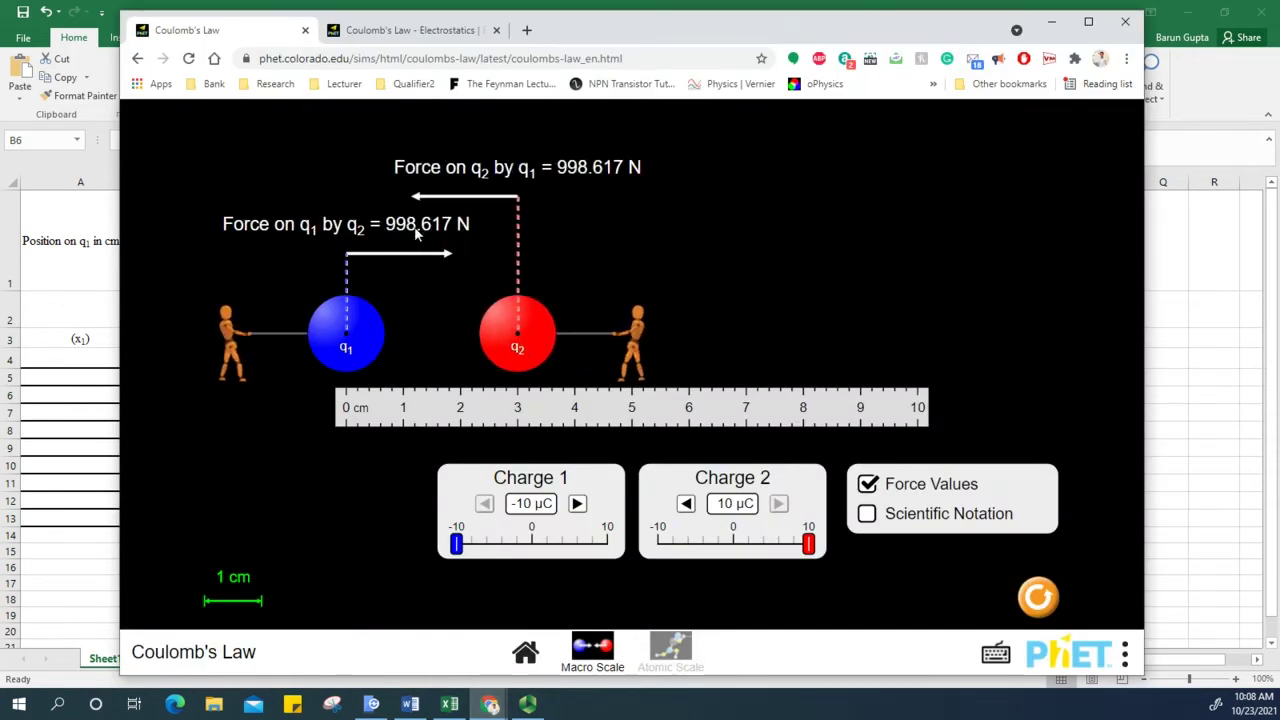
left_click(452, 706)
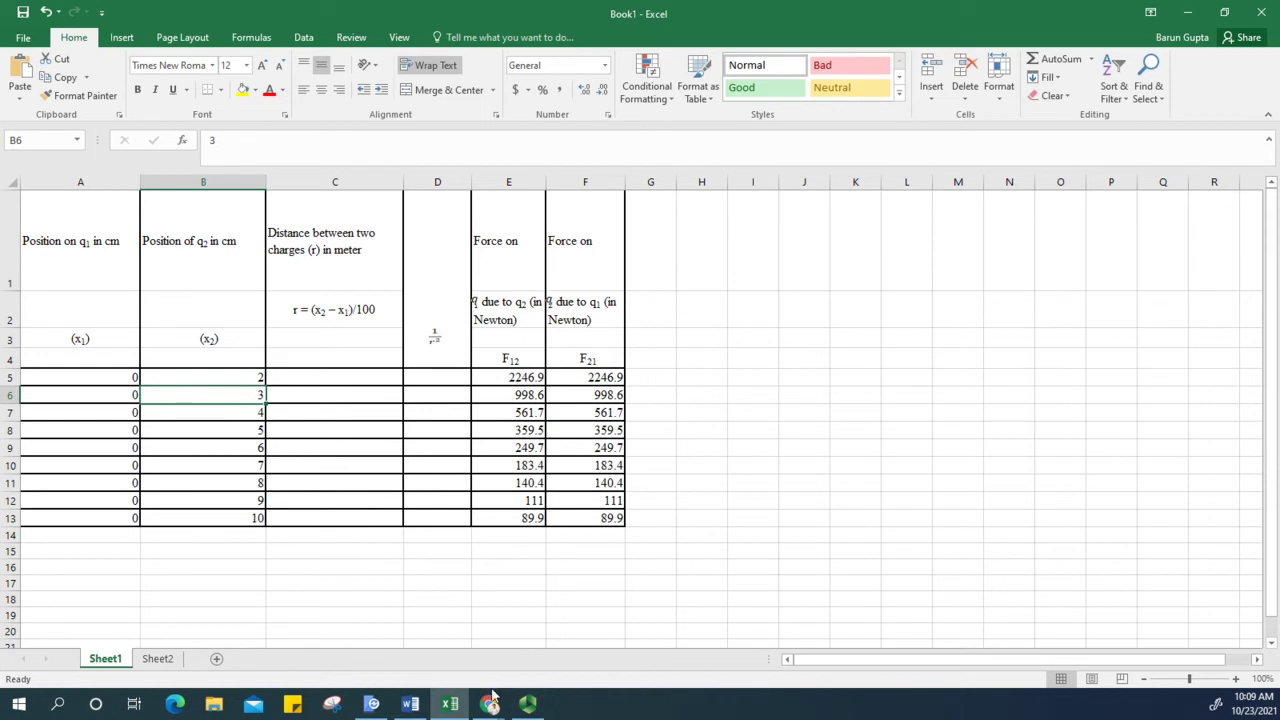
mouse_move(495, 705)
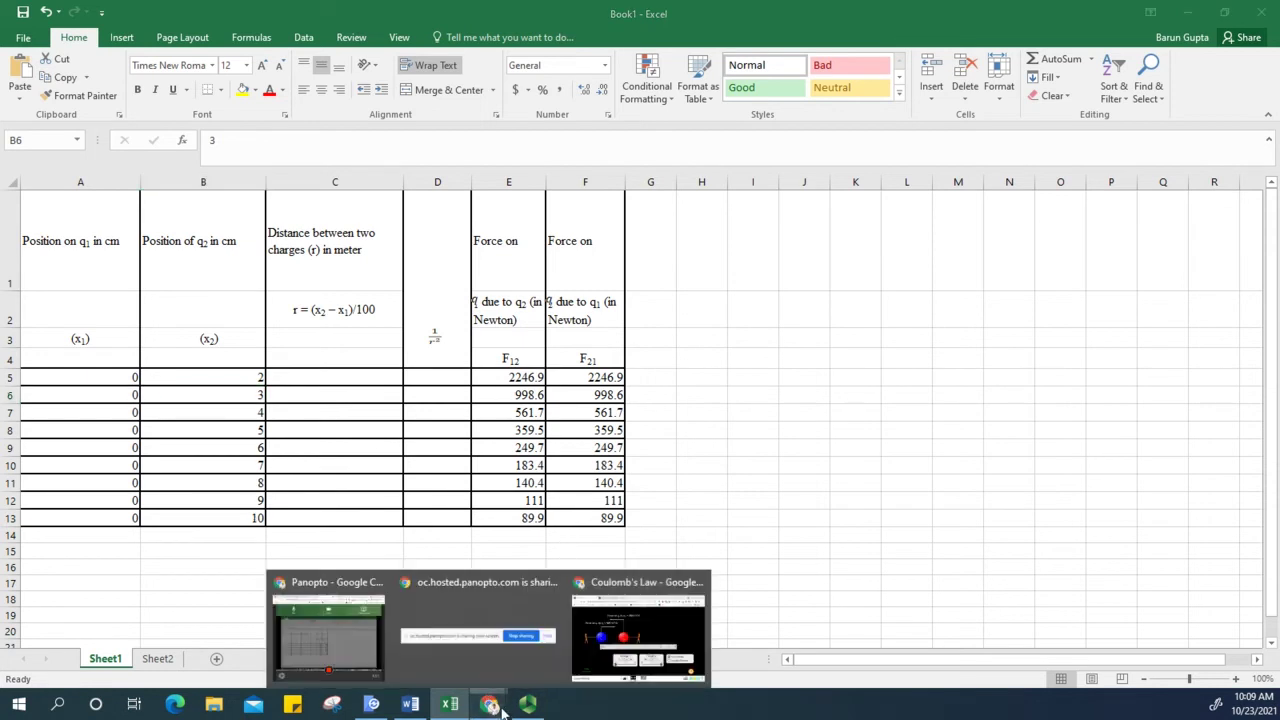
left_click(634, 640)
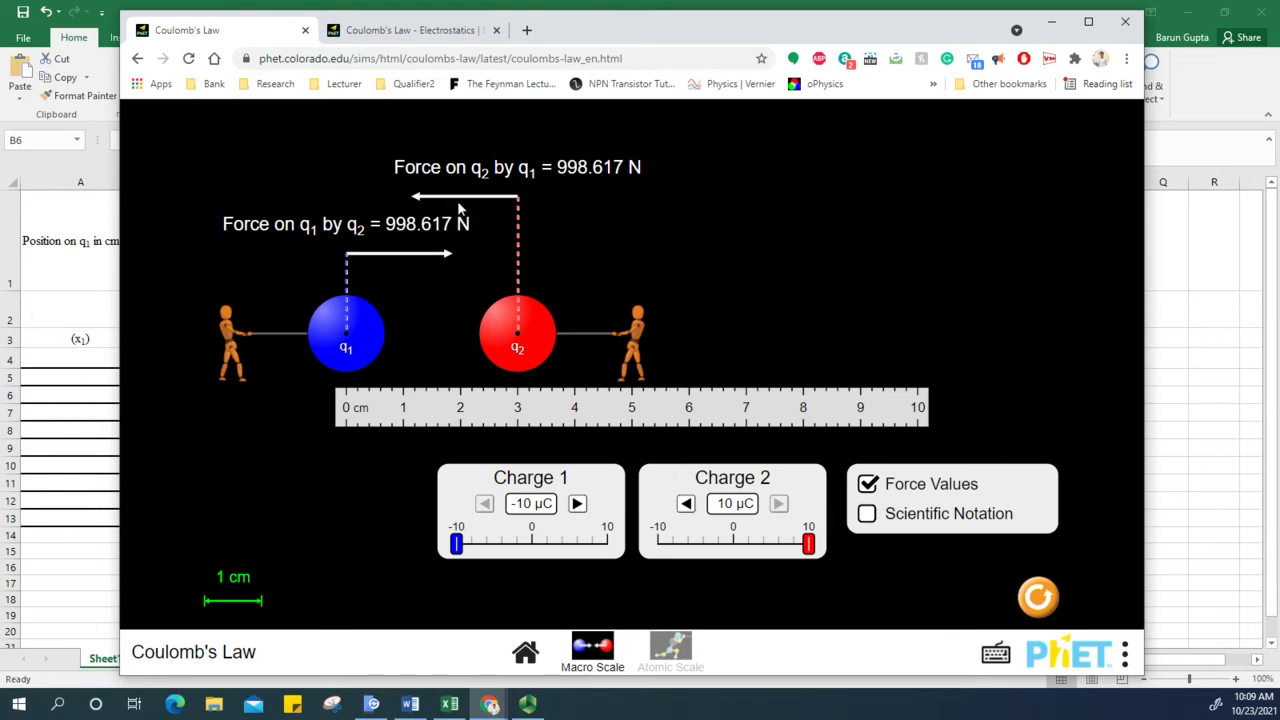
Step: In Excel, select the F12 force values in column E, then columns C to D from the header
left_click(459, 707)
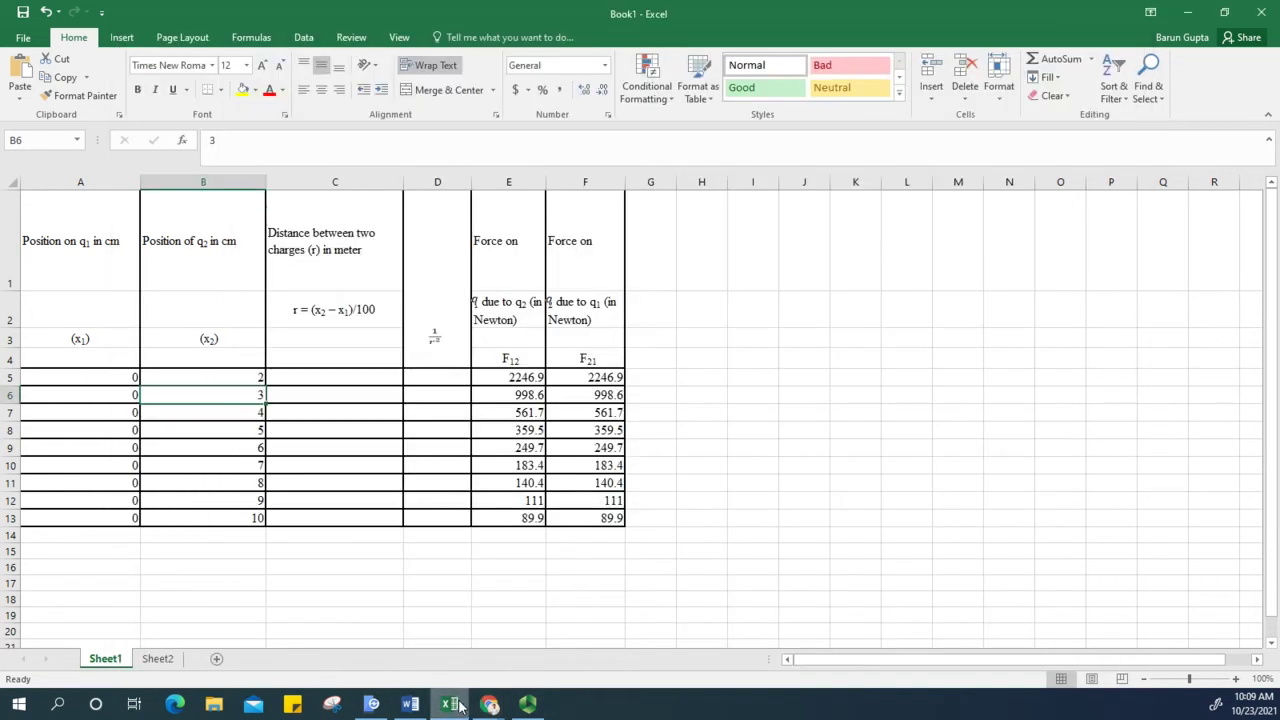
left_click_drag(531, 377, 519, 519)
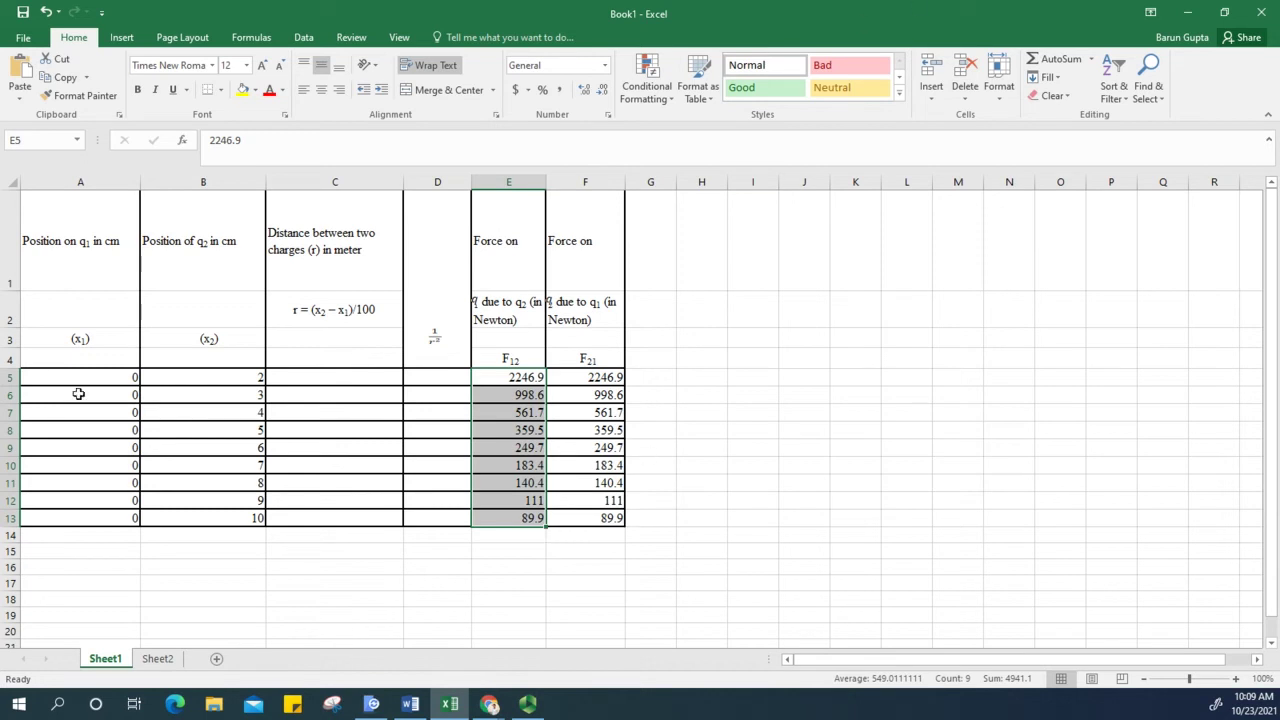
left_click_drag(323, 229, 423, 531)
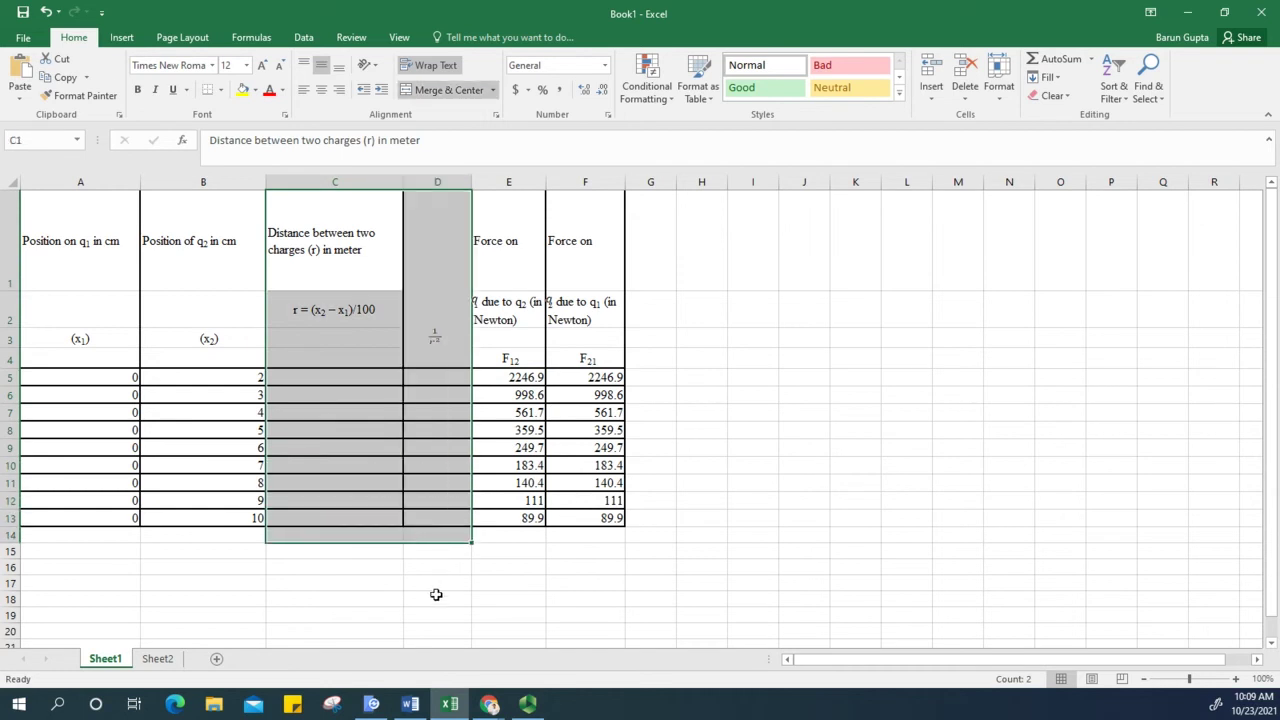
left_click(434, 594)
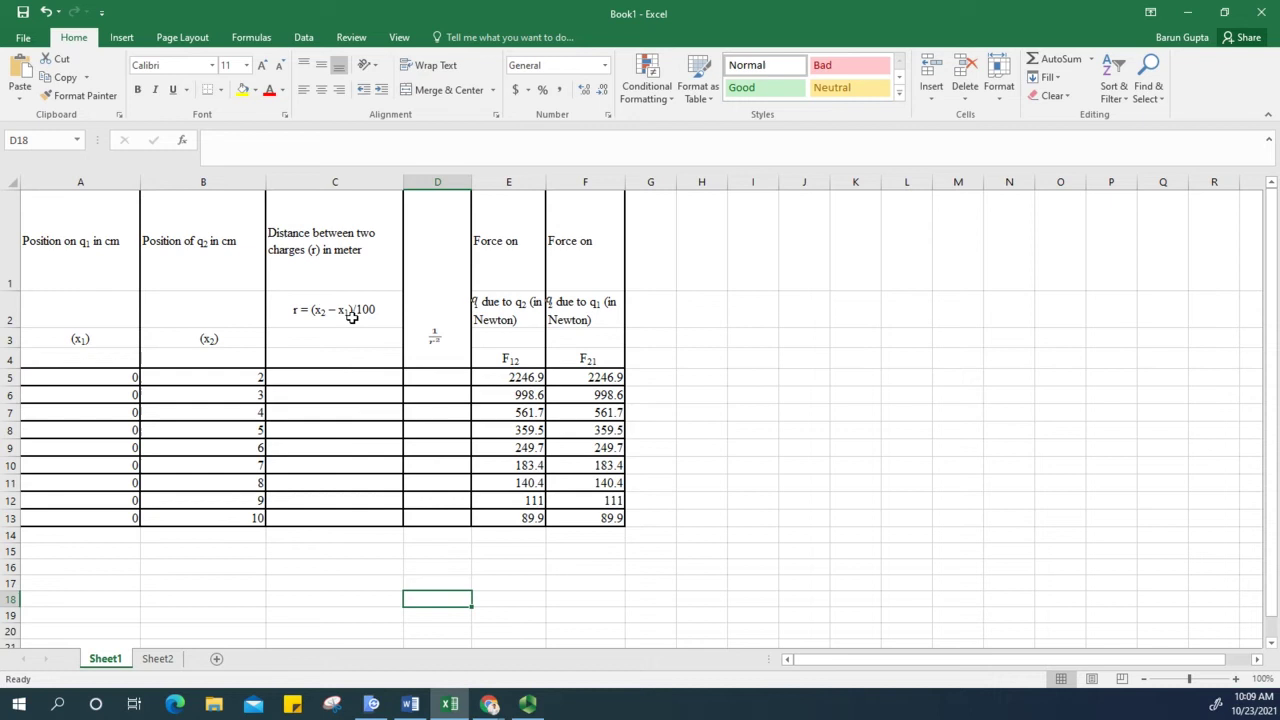
left_click(489, 704)
left_click(622, 660)
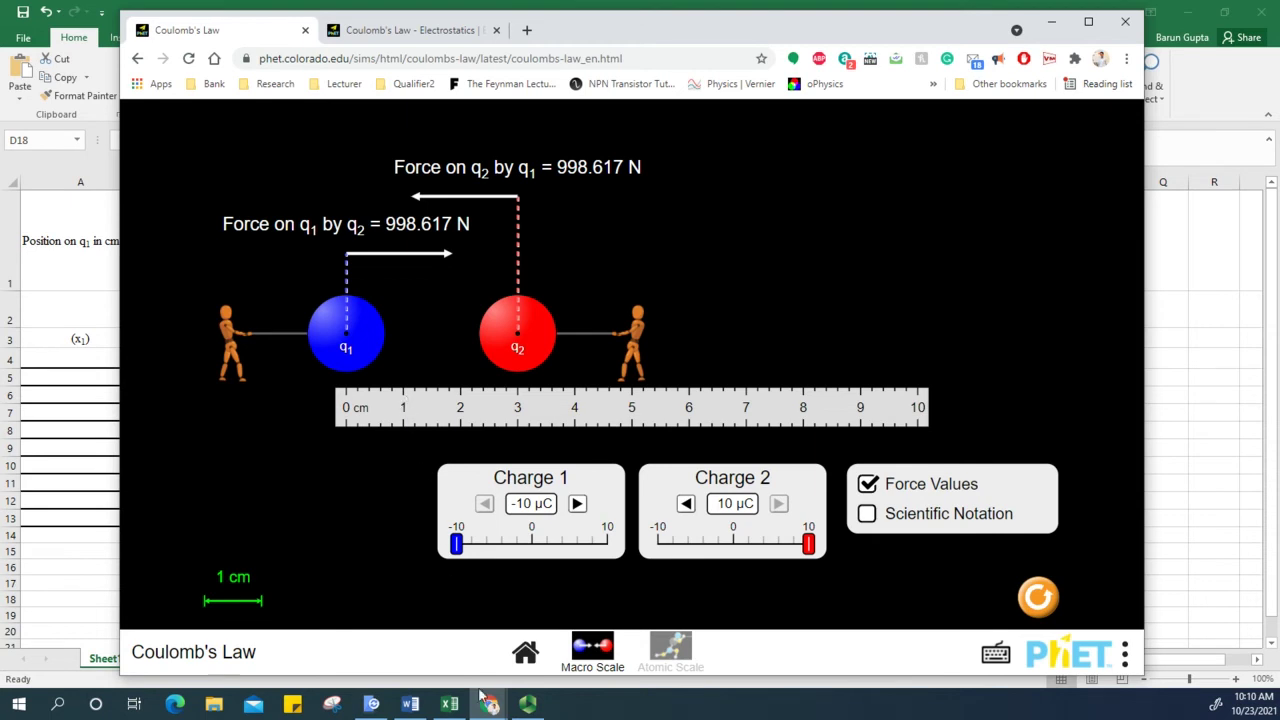
left_click(451, 705)
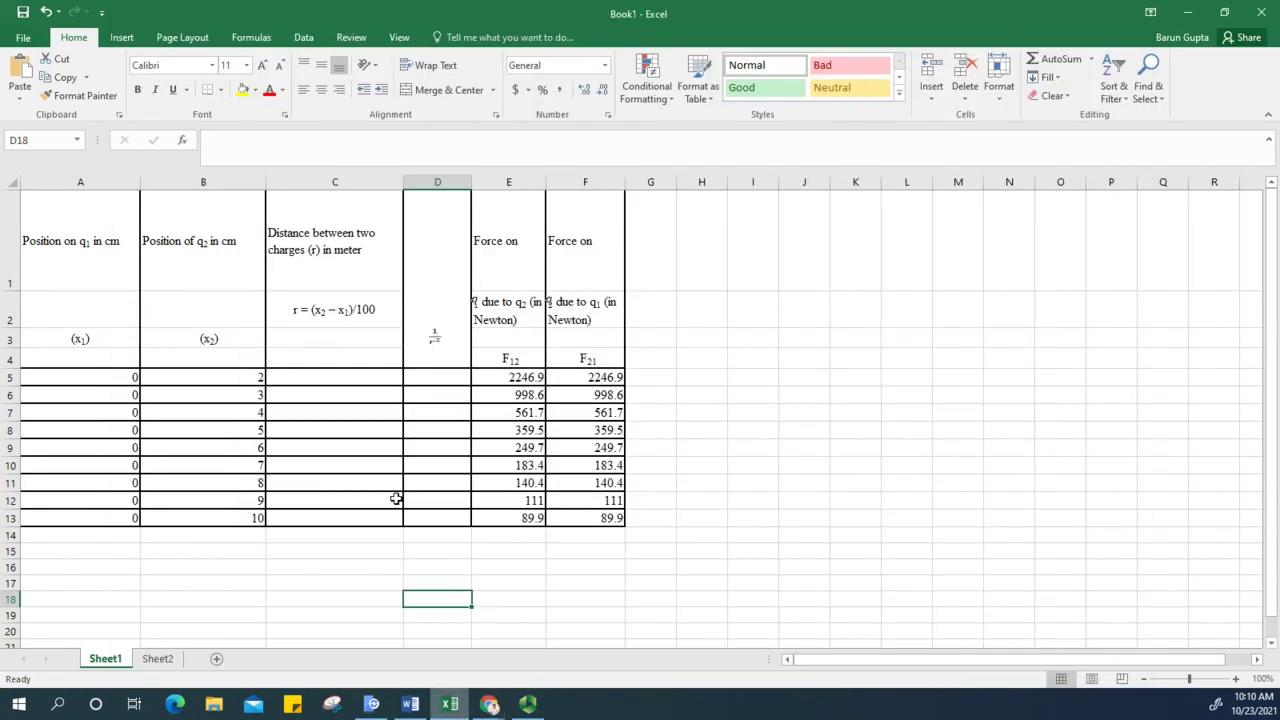
left_click(331, 375)
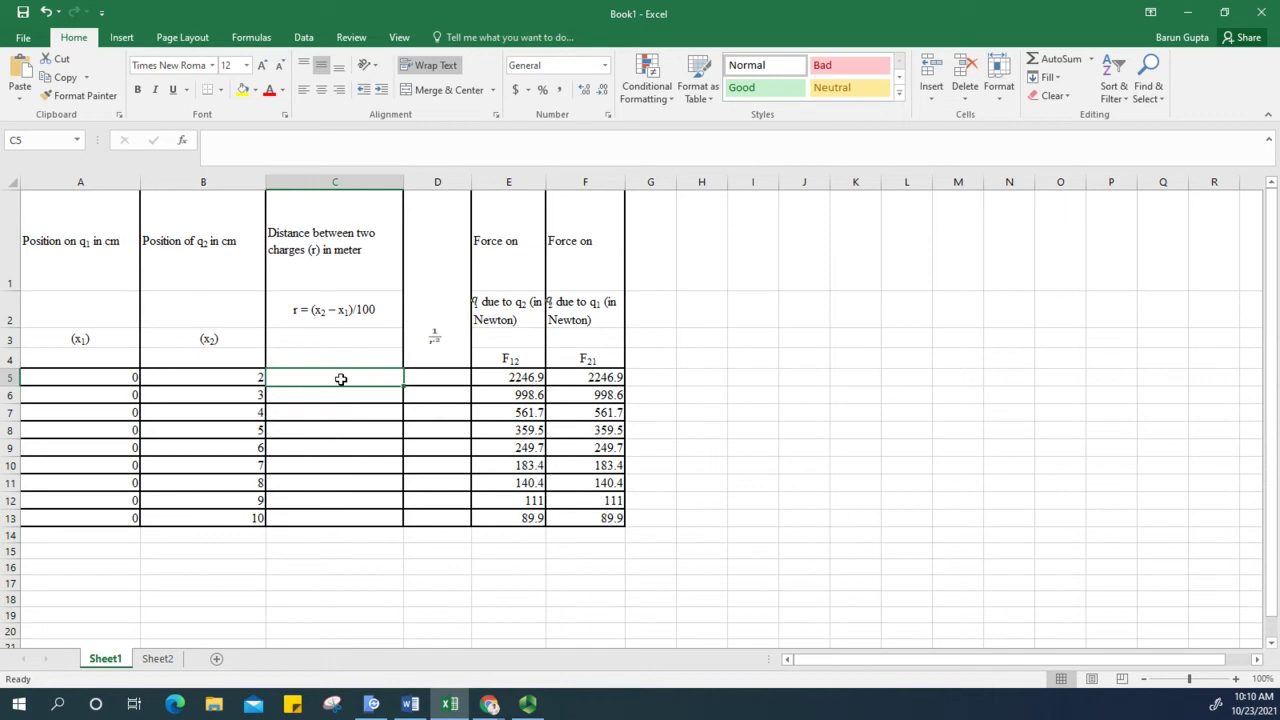
Step: Enter =(B5-A5)/100 in C5 so the first distance reads 0.02 m
type("=")
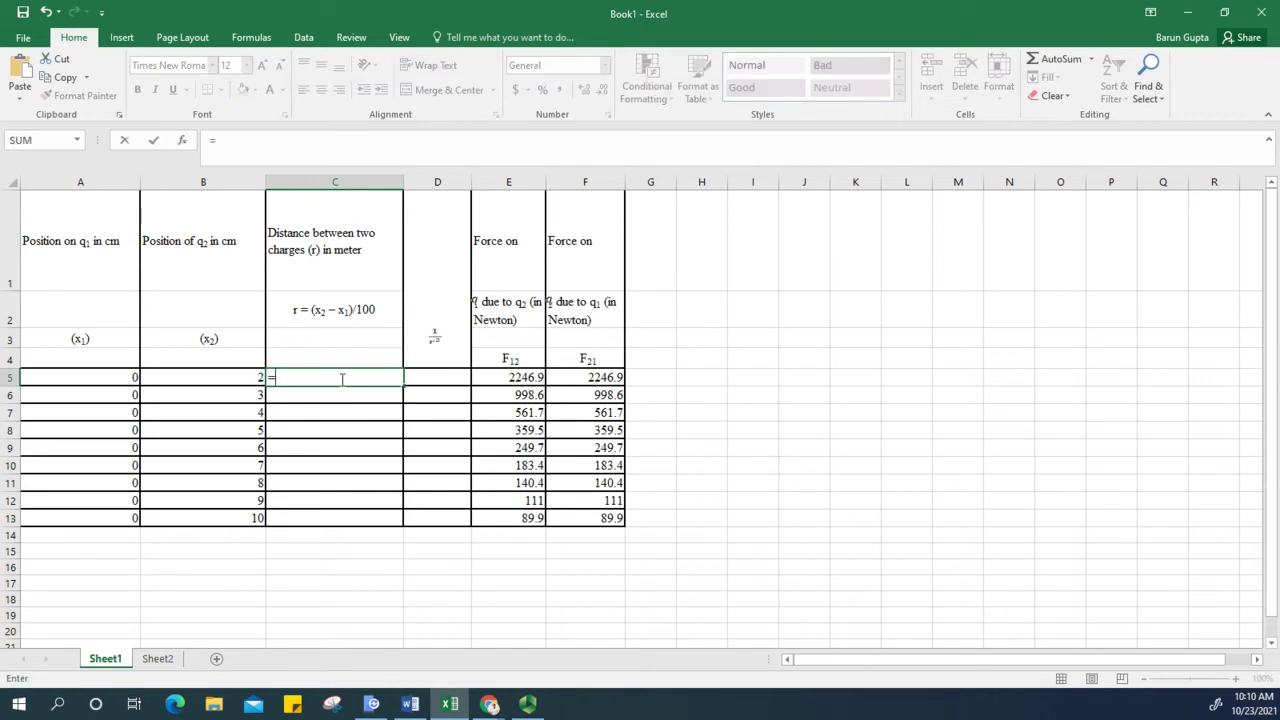
key("Return")
type("9")
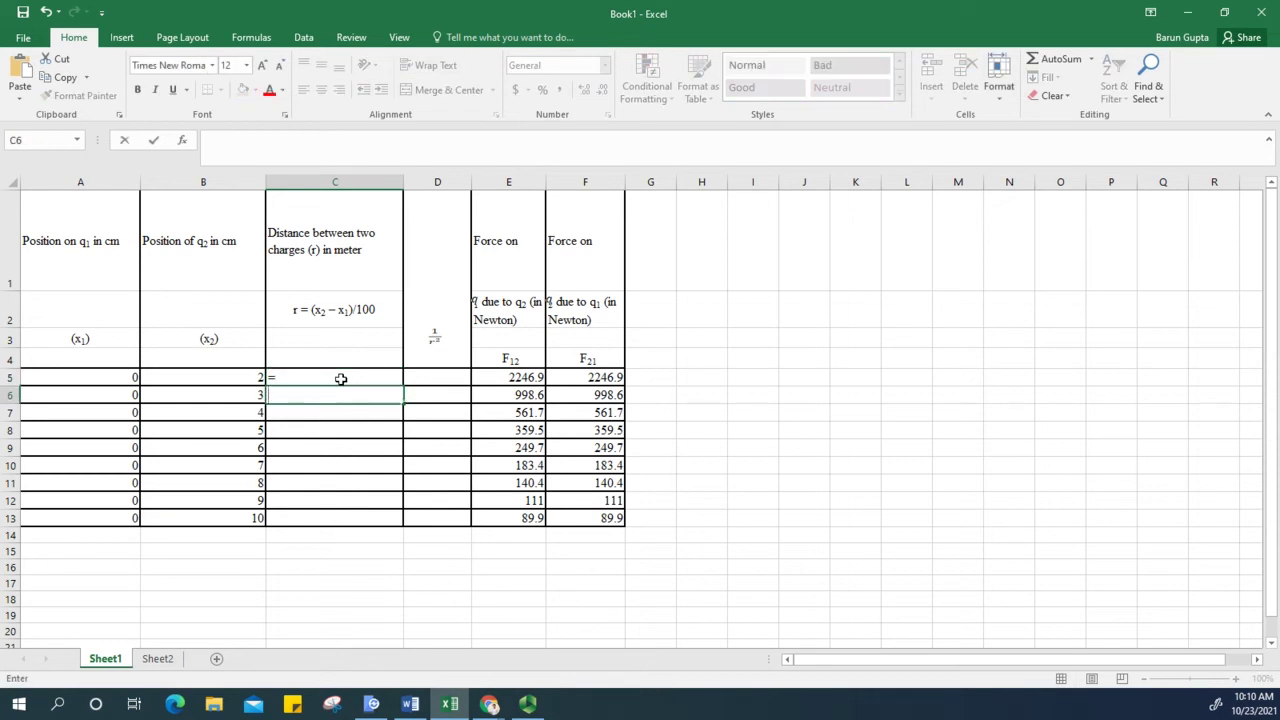
left_click(340, 378)
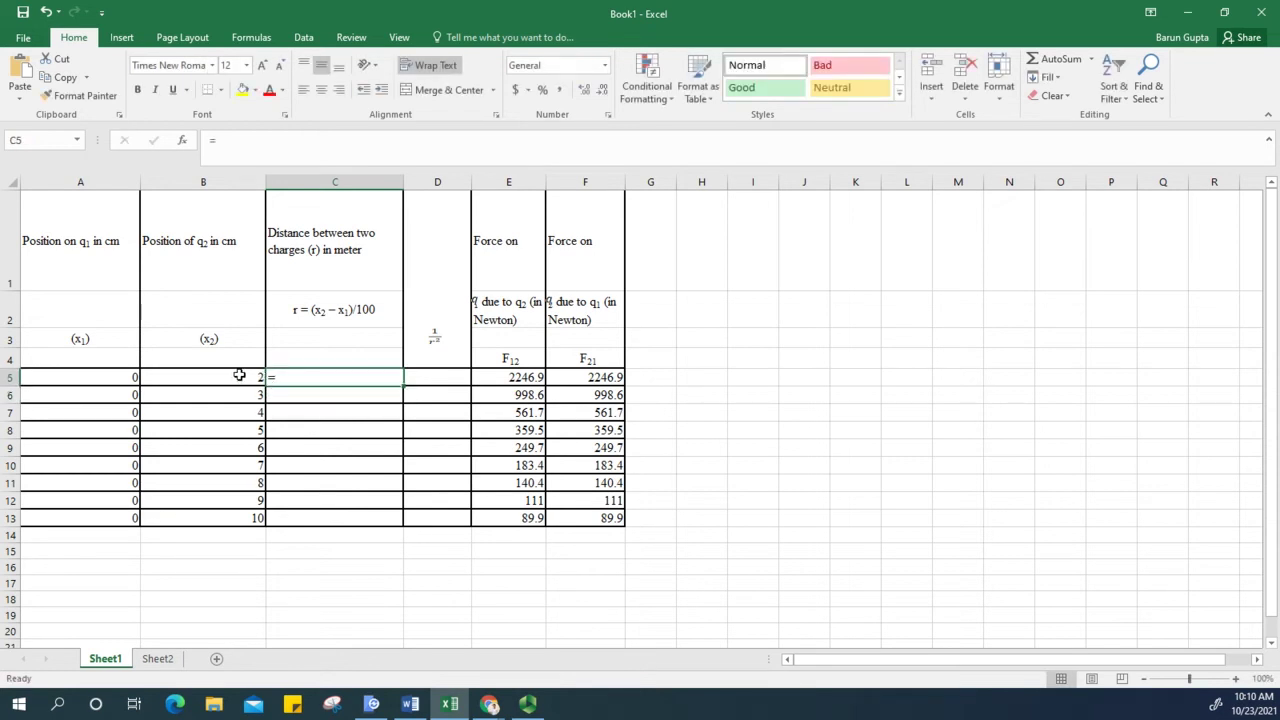
type("(")
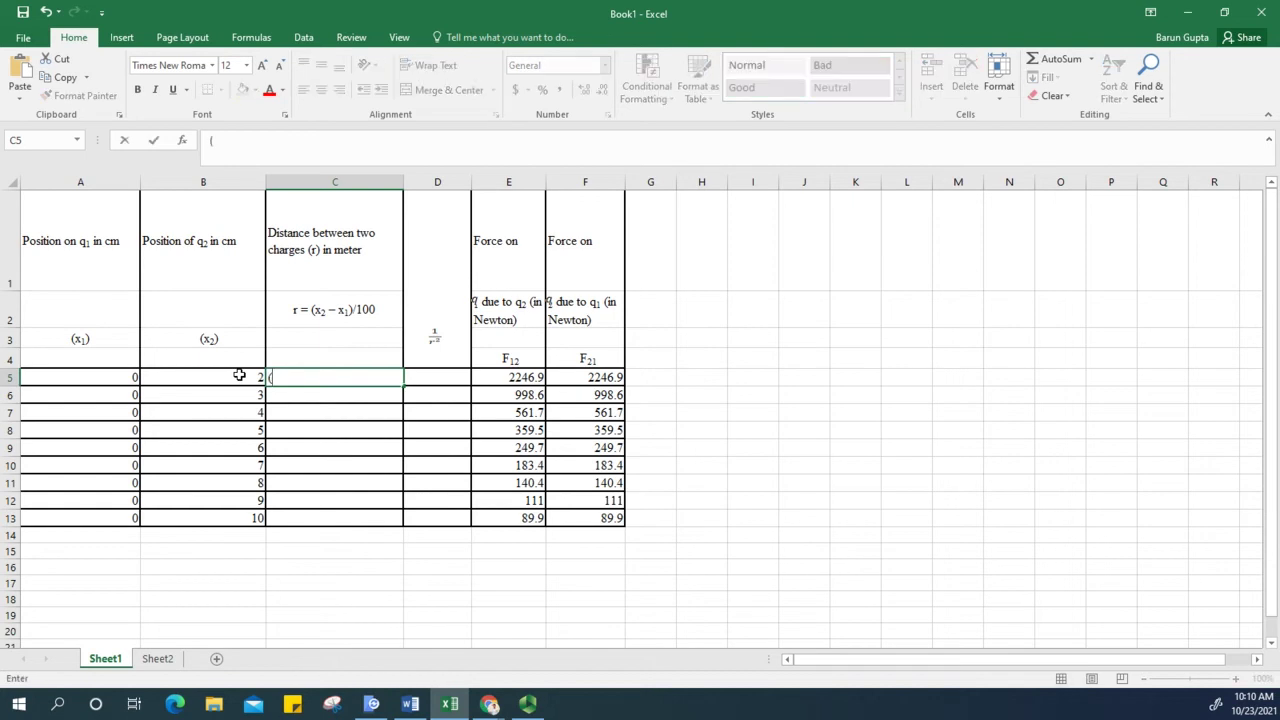
type("=")
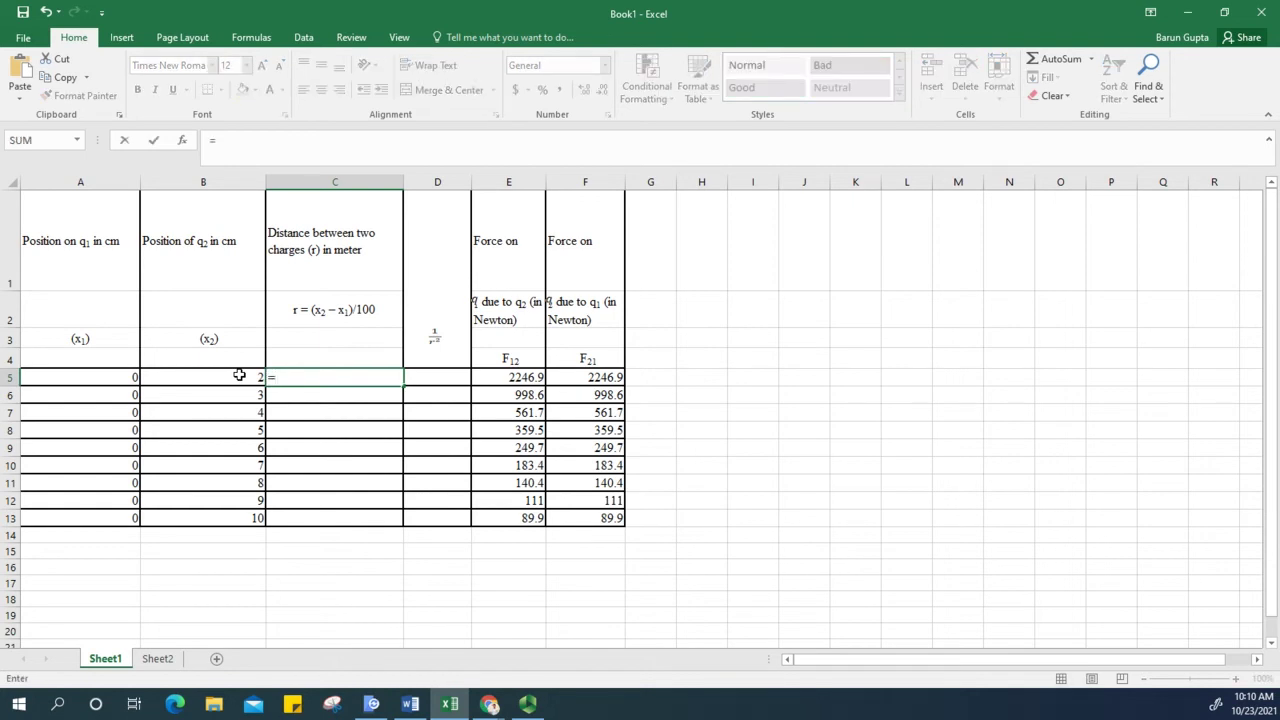
left_click(239, 375)
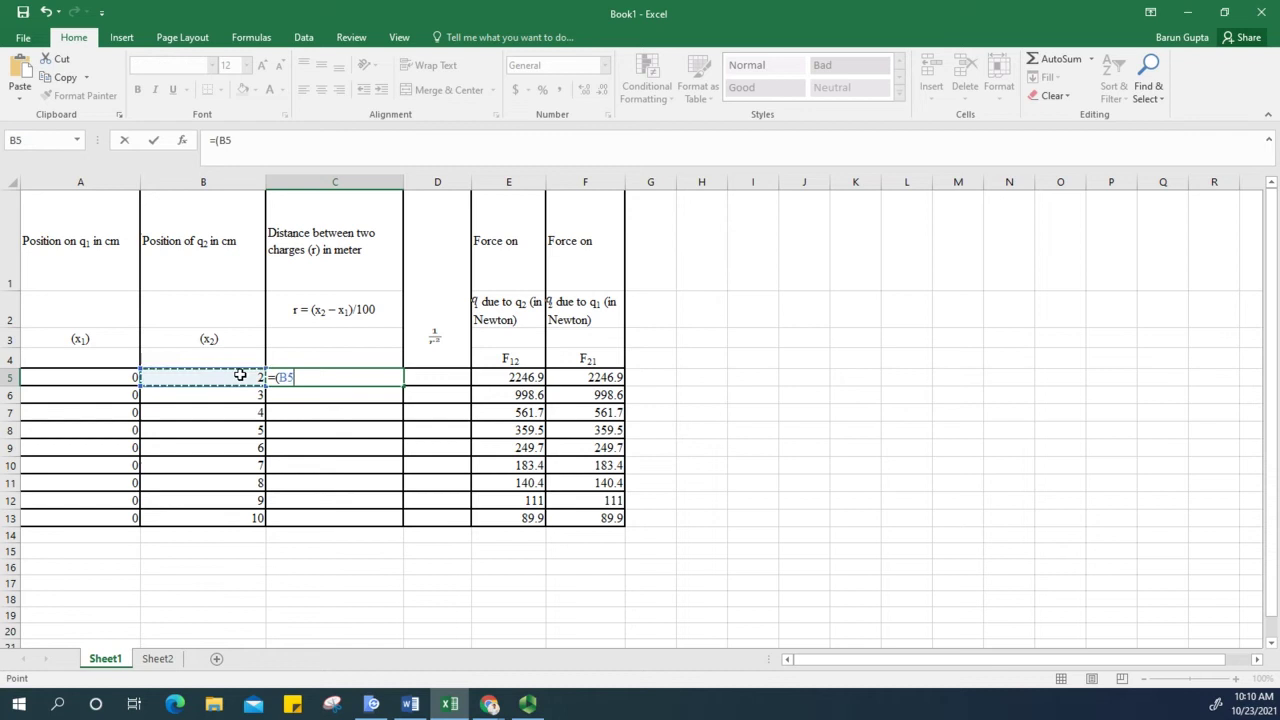
type("-")
left_click(104, 376)
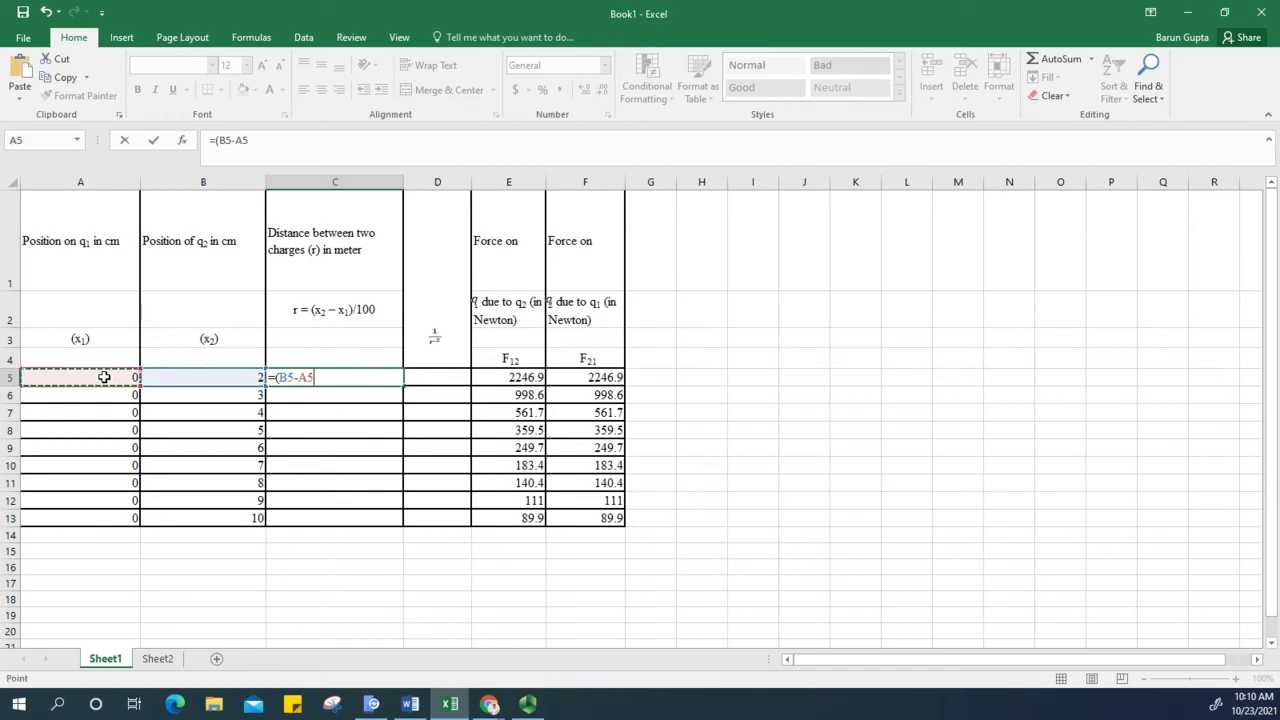
type(")/100")
key("Return")
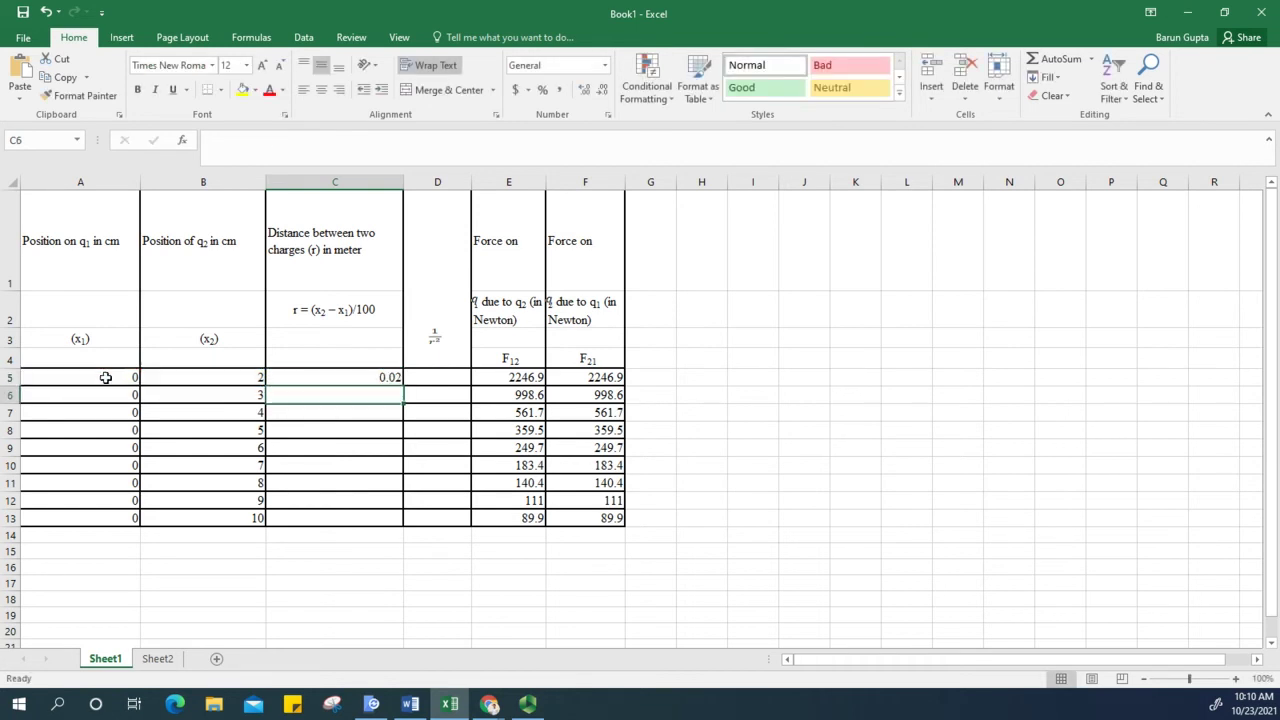
left_click(365, 381)
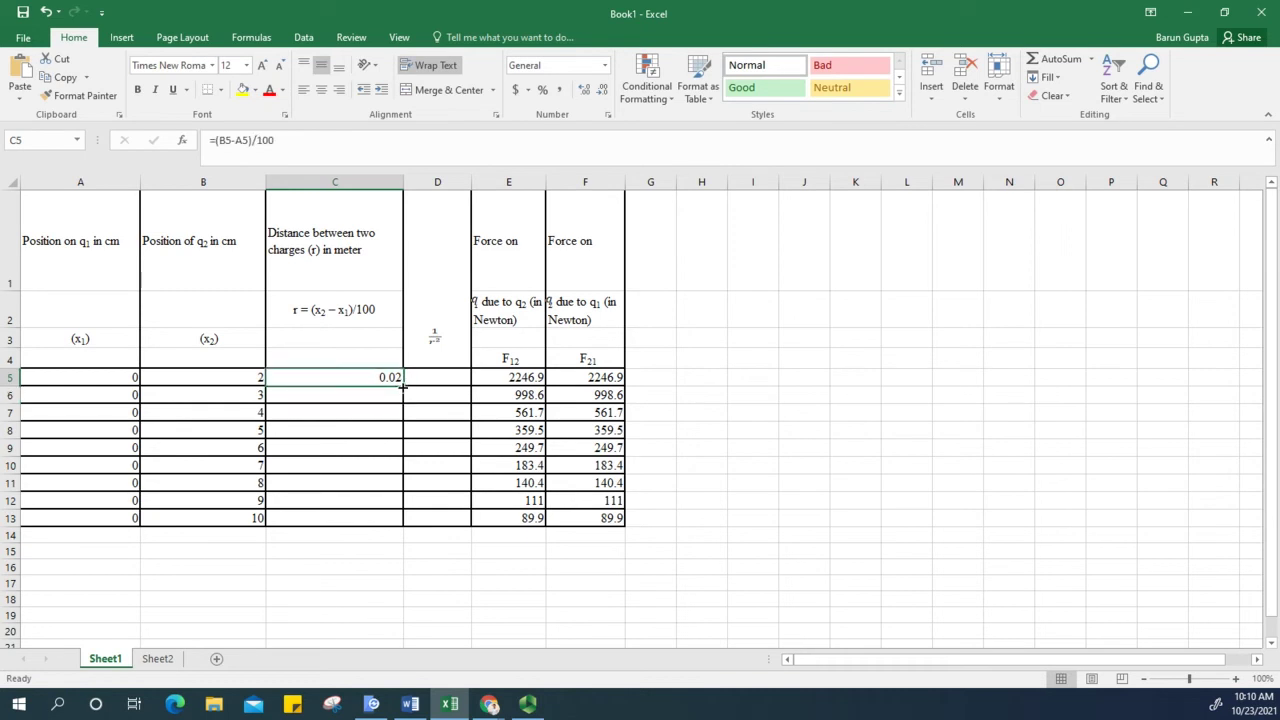
Step: Fill the C5 distance formula down to C13, giving 0.02 to 0.1 m
double_click(404, 385)
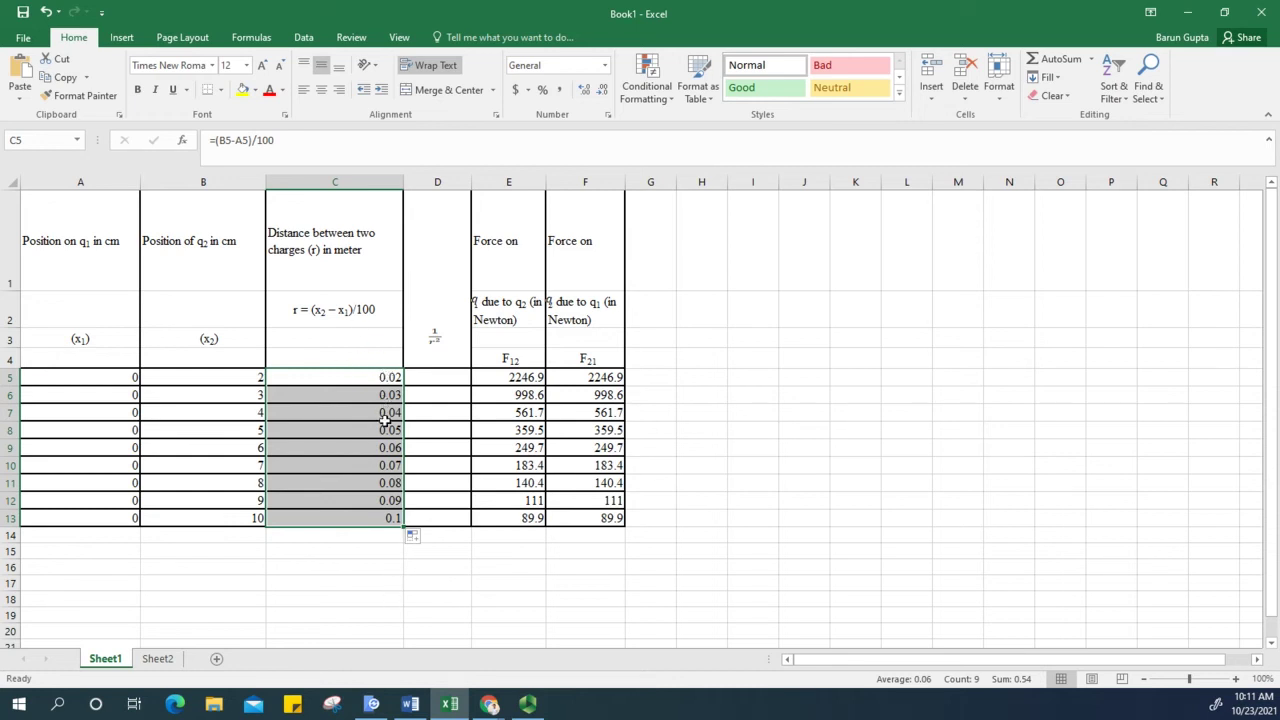
left_click(443, 378)
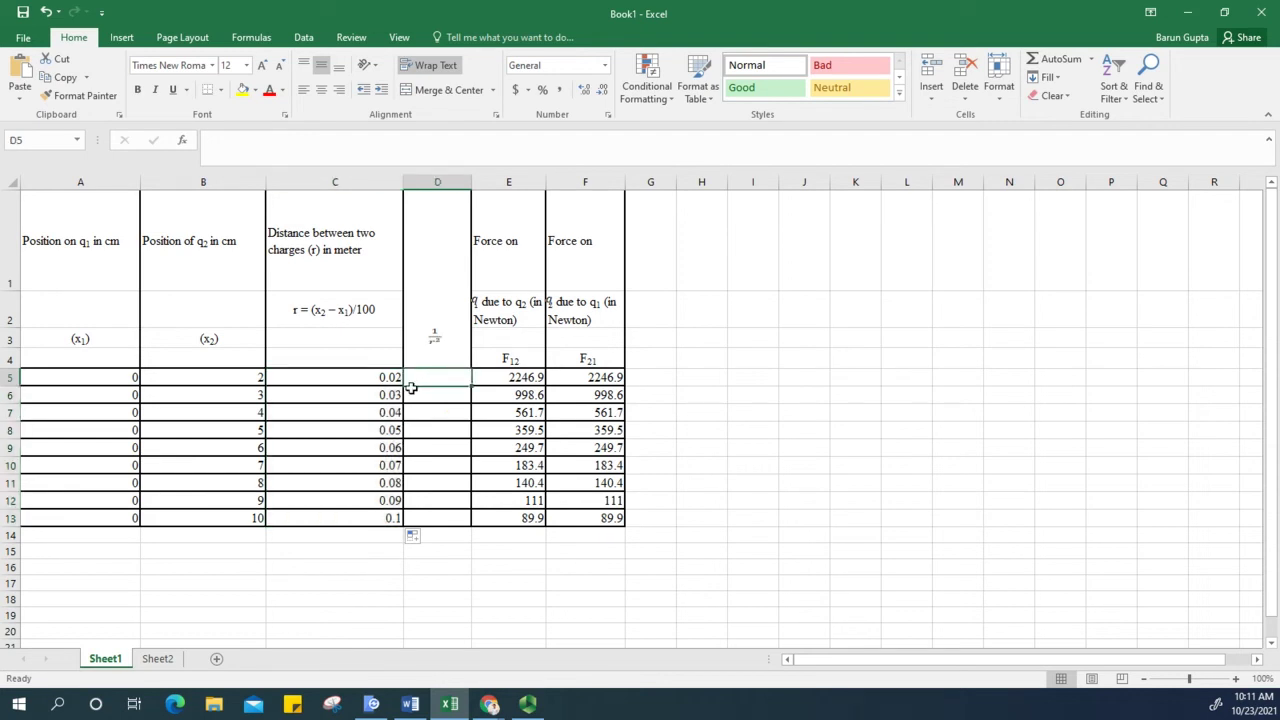
Step: Enter =1/C5^2 in D5 and fill it down to D13 (2500 to 100), then bring up the Word document
type("=")
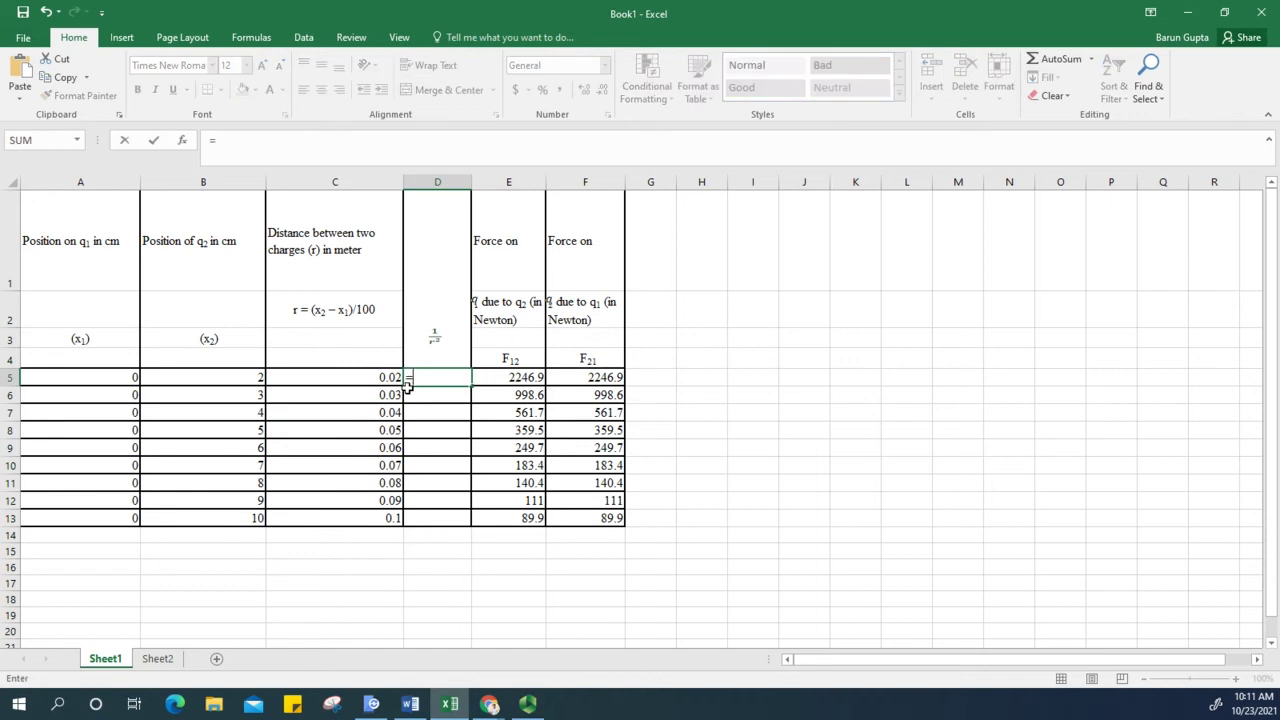
type("1/")
left_click(388, 378)
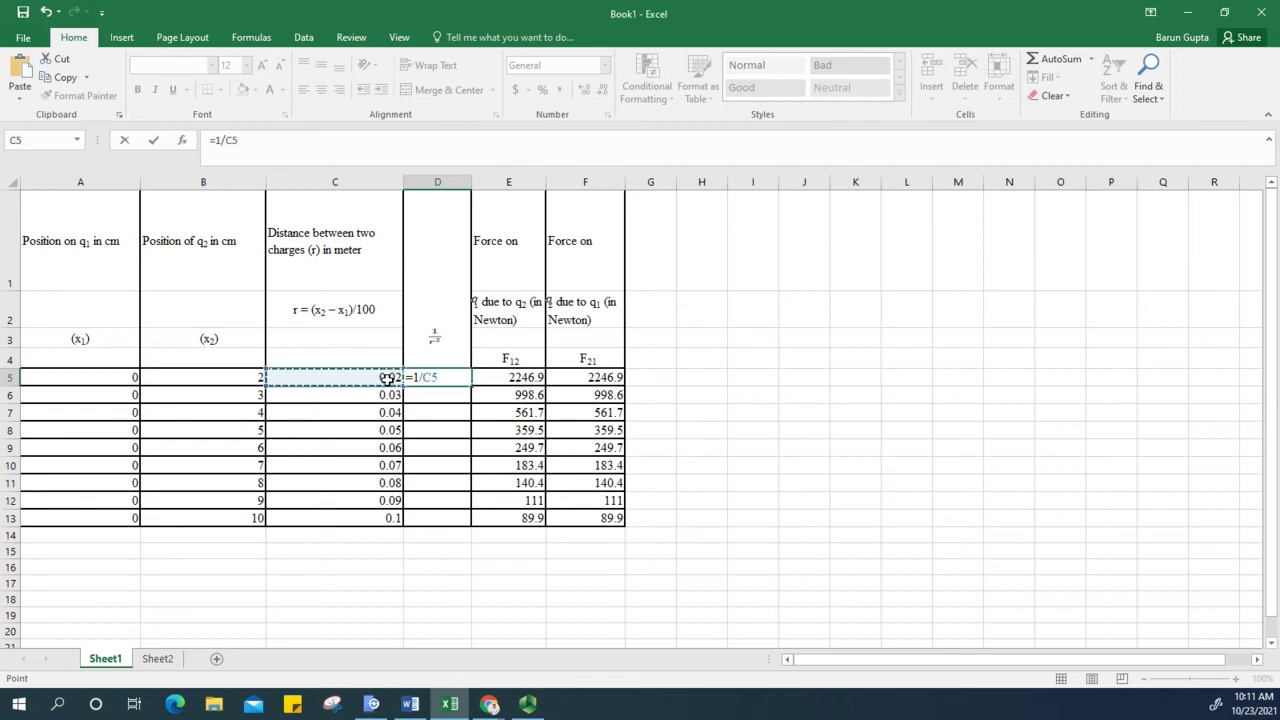
type("^2")
key("Return")
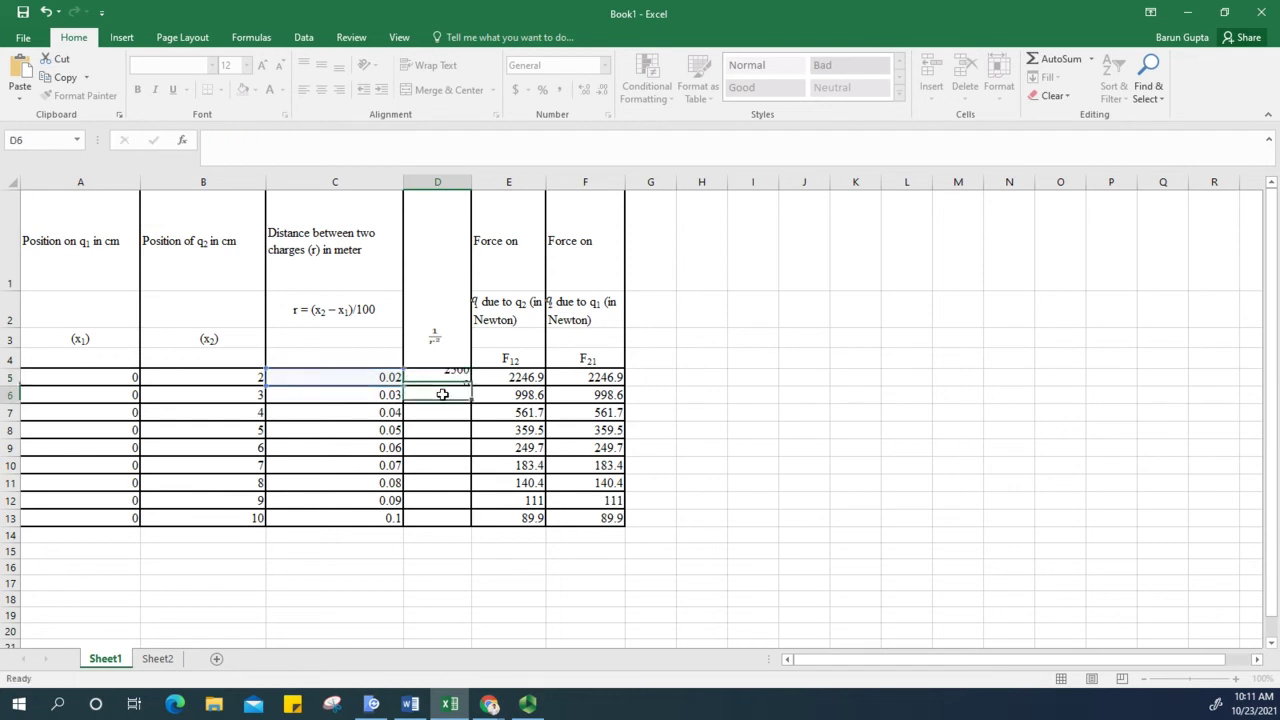
left_click(444, 375)
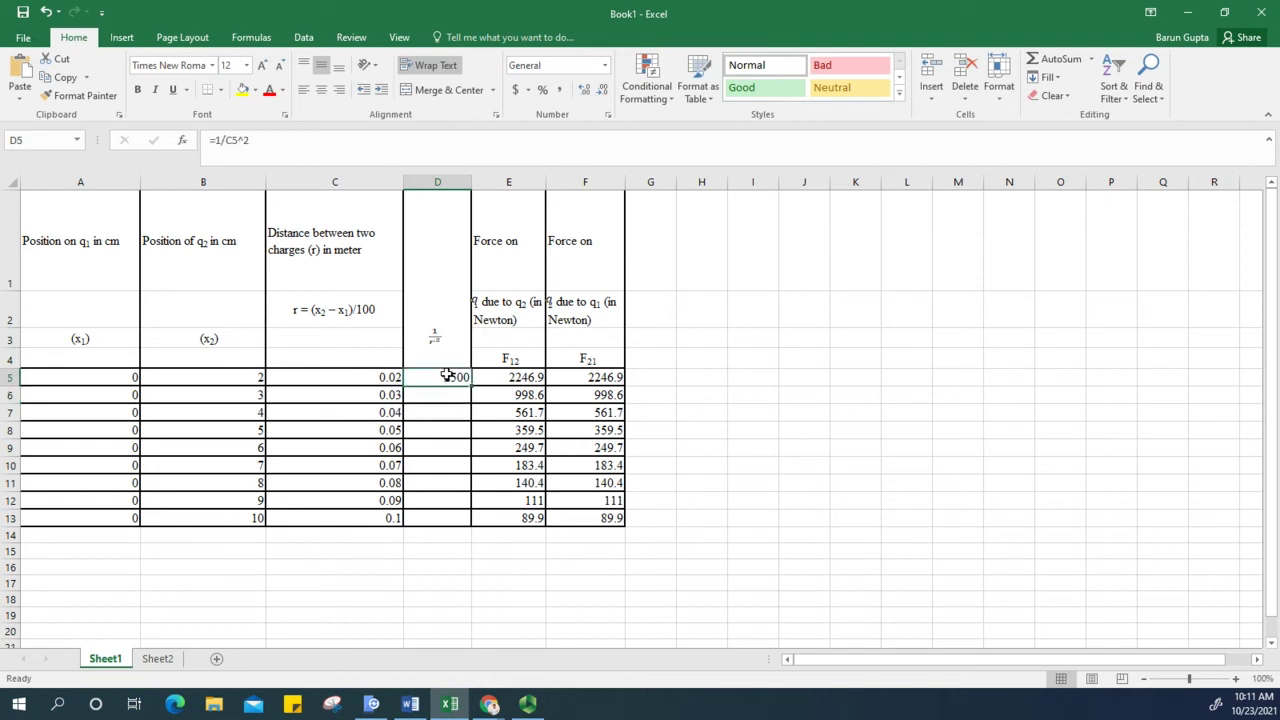
left_click_drag(472, 384, 470, 525)
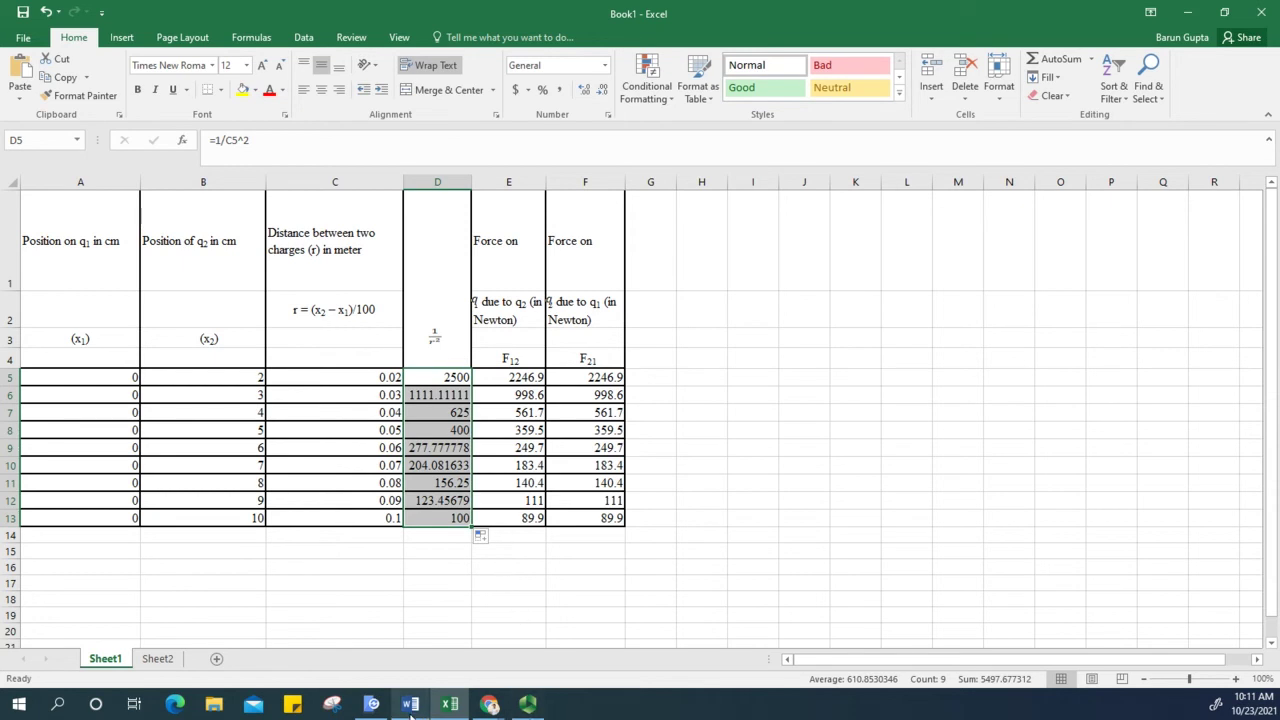
mouse_move(410, 705)
left_click(417, 662)
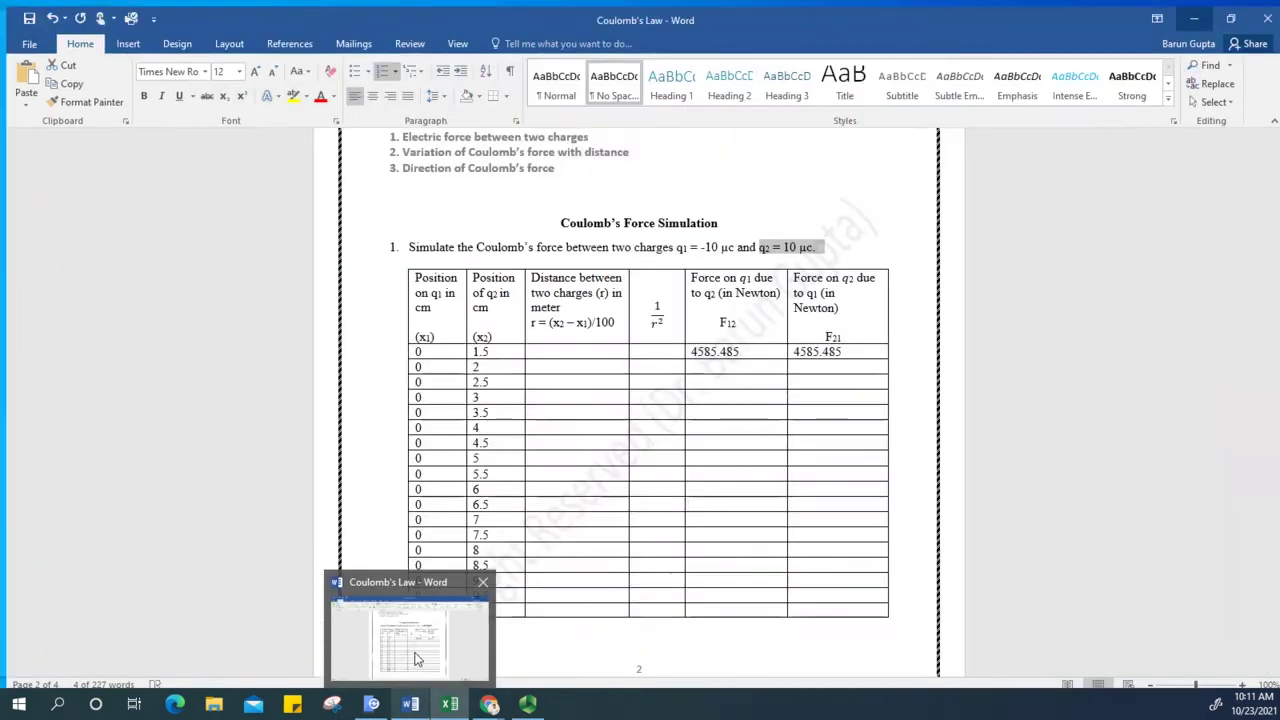
Step: In Word, find question 2's instruction to plot 1/r² against F12 or F21
scroll(472, 368, "down", 3)
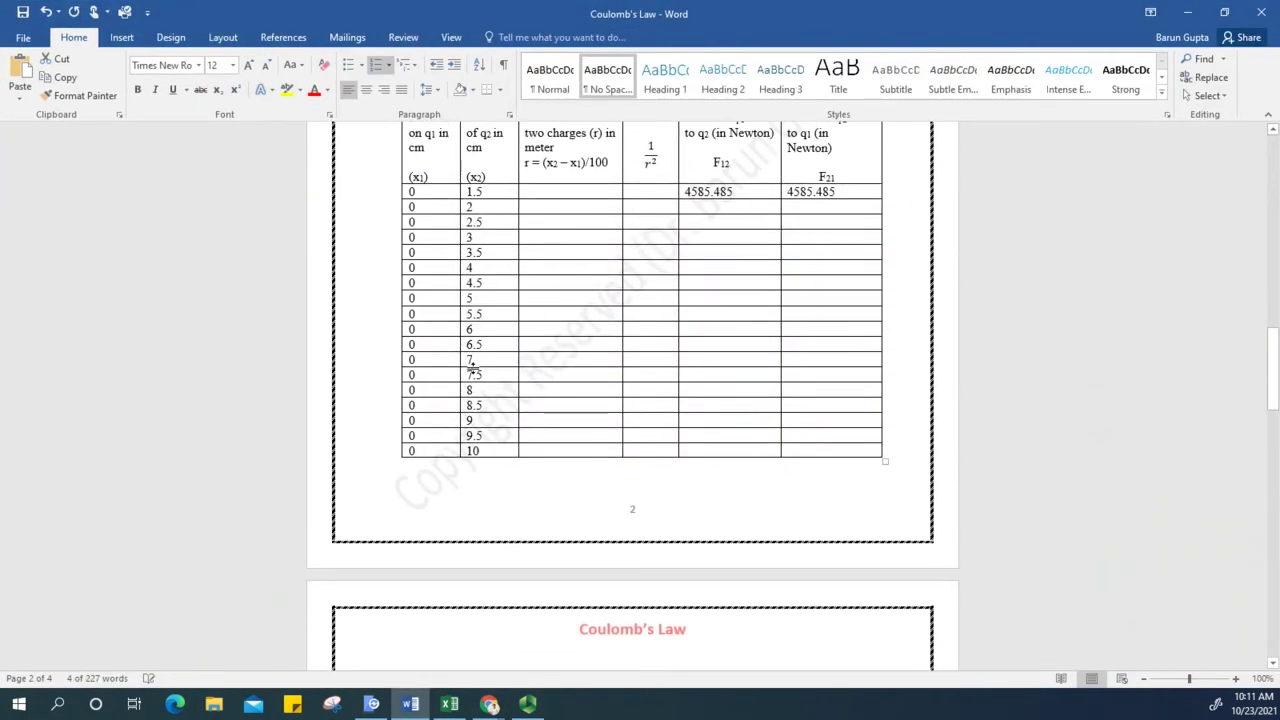
scroll(510, 330, "down", 10)
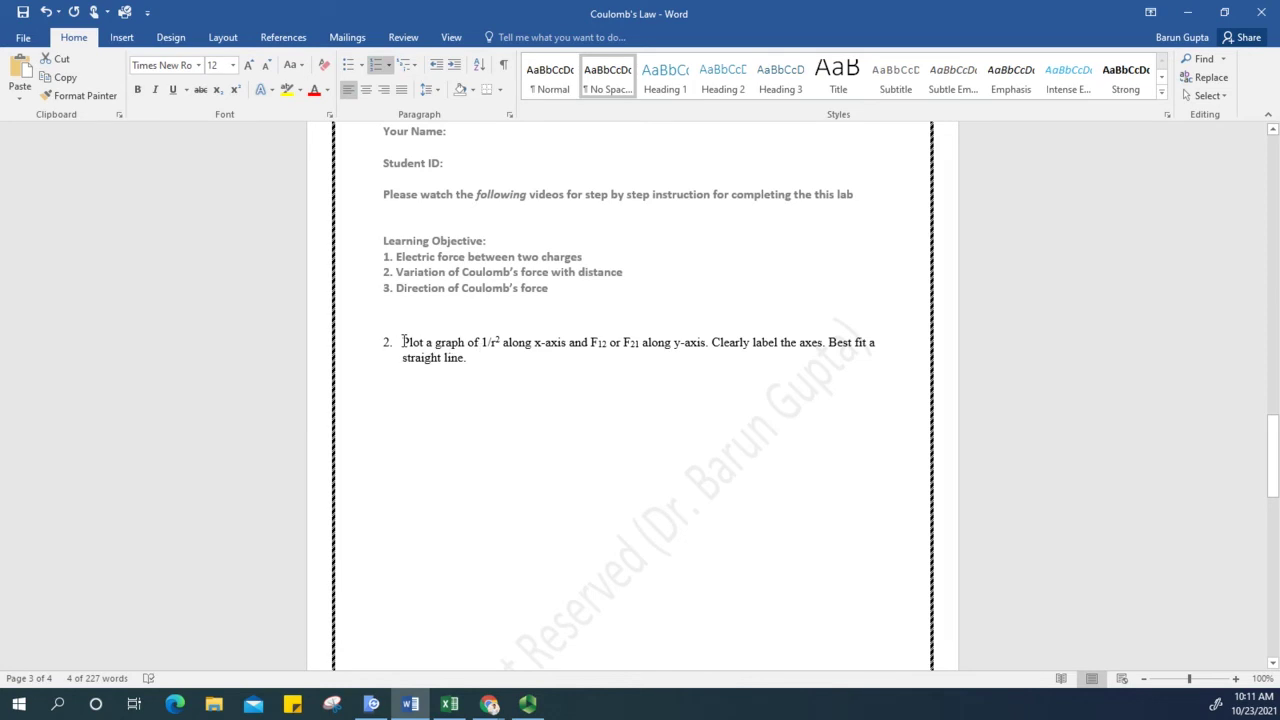
left_click_drag(404, 342, 482, 350)
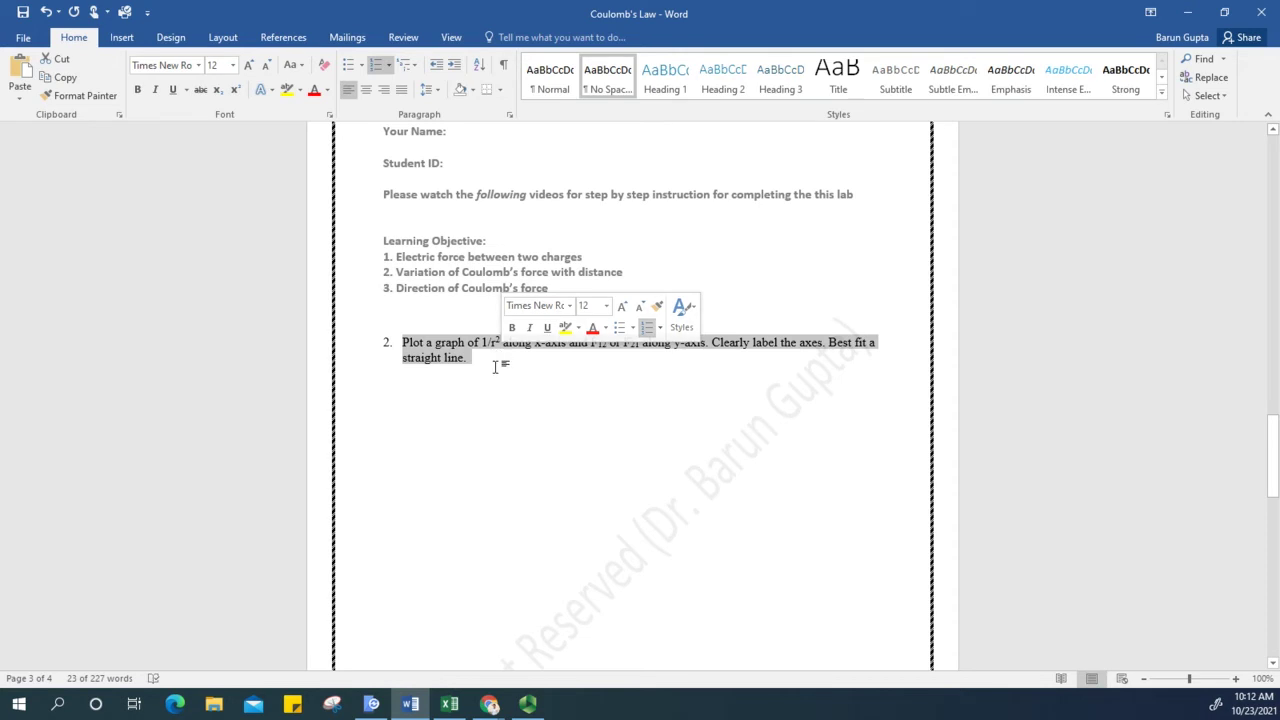
left_click(583, 378)
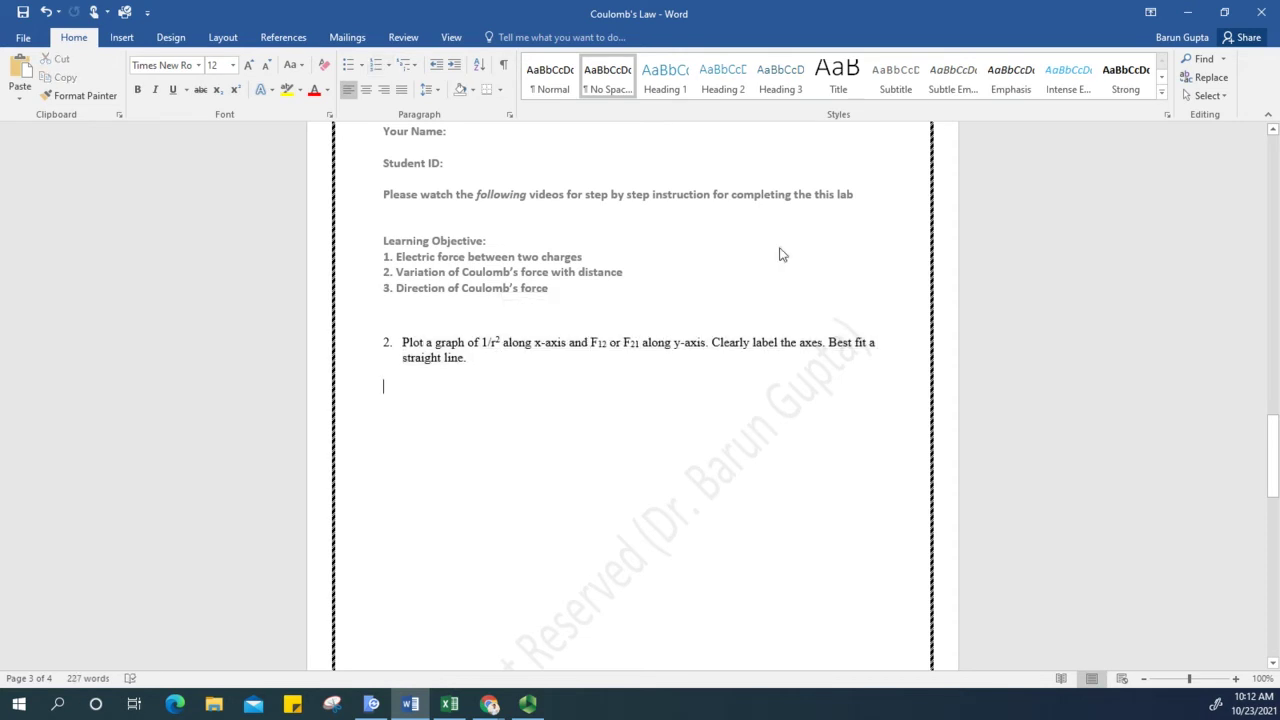
Step: Return to Excel and select the 1/r² and F12 columns, D1:E13, as chart data
left_click(1187, 12)
left_click(872, 567)
left_click_drag(446, 203, 530, 520)
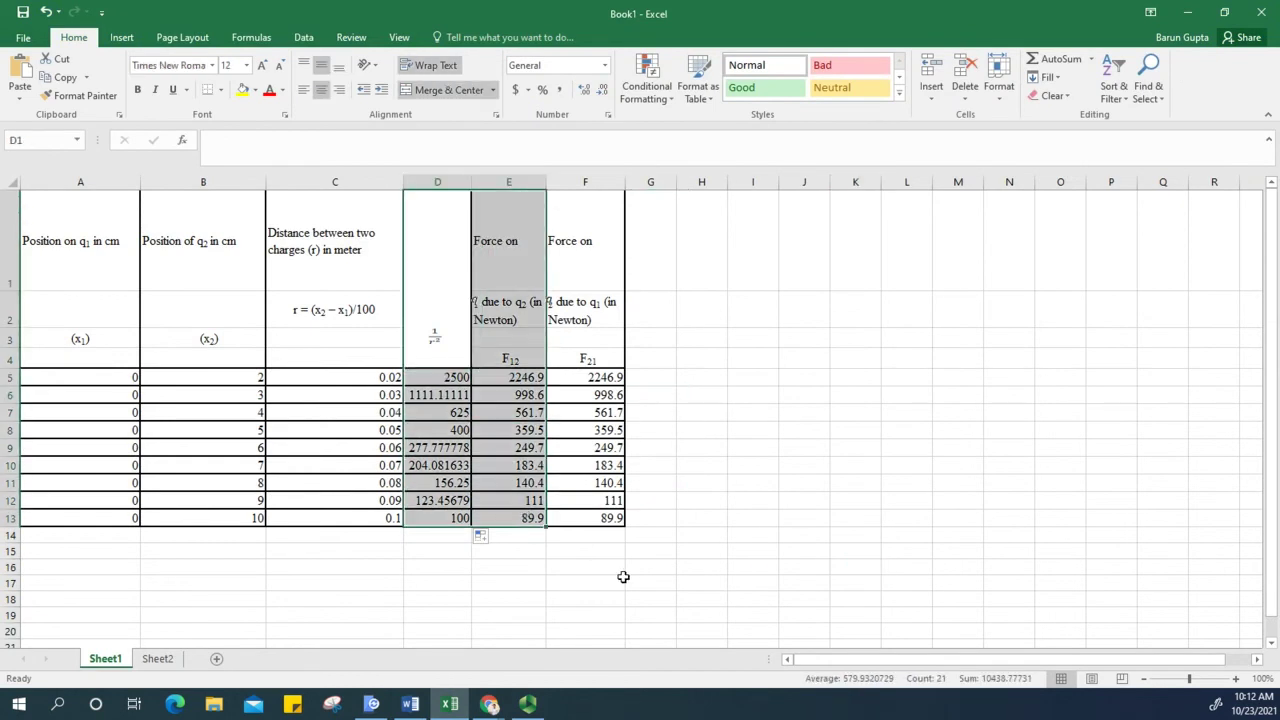
Step: Insert a plain scatter chart of F12 against 1/r²
left_click(122, 38)
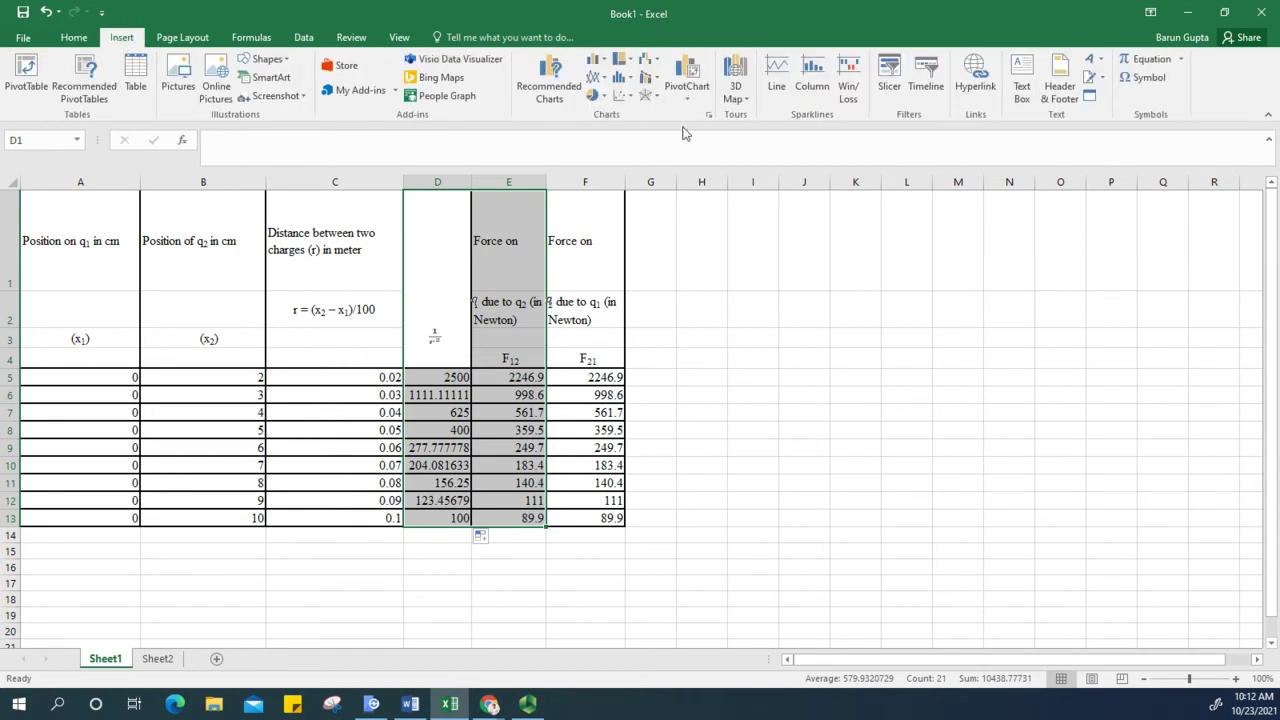
left_click(622, 97)
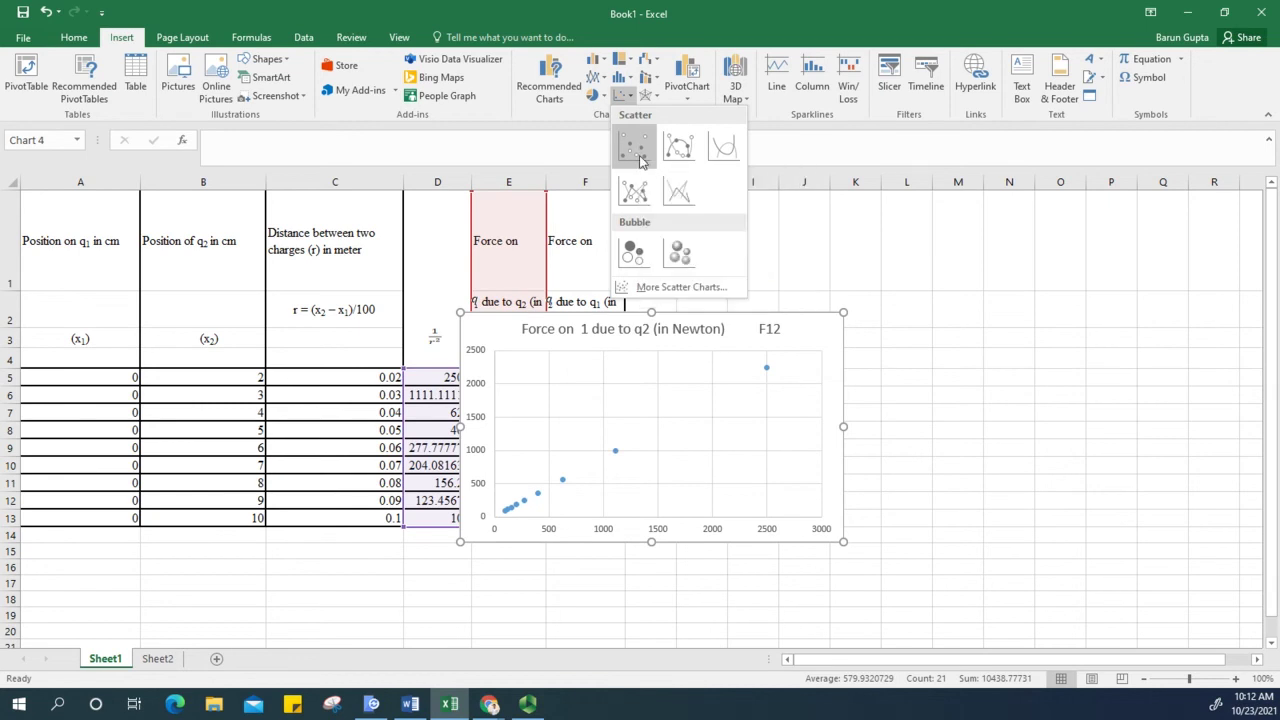
left_click(634, 150)
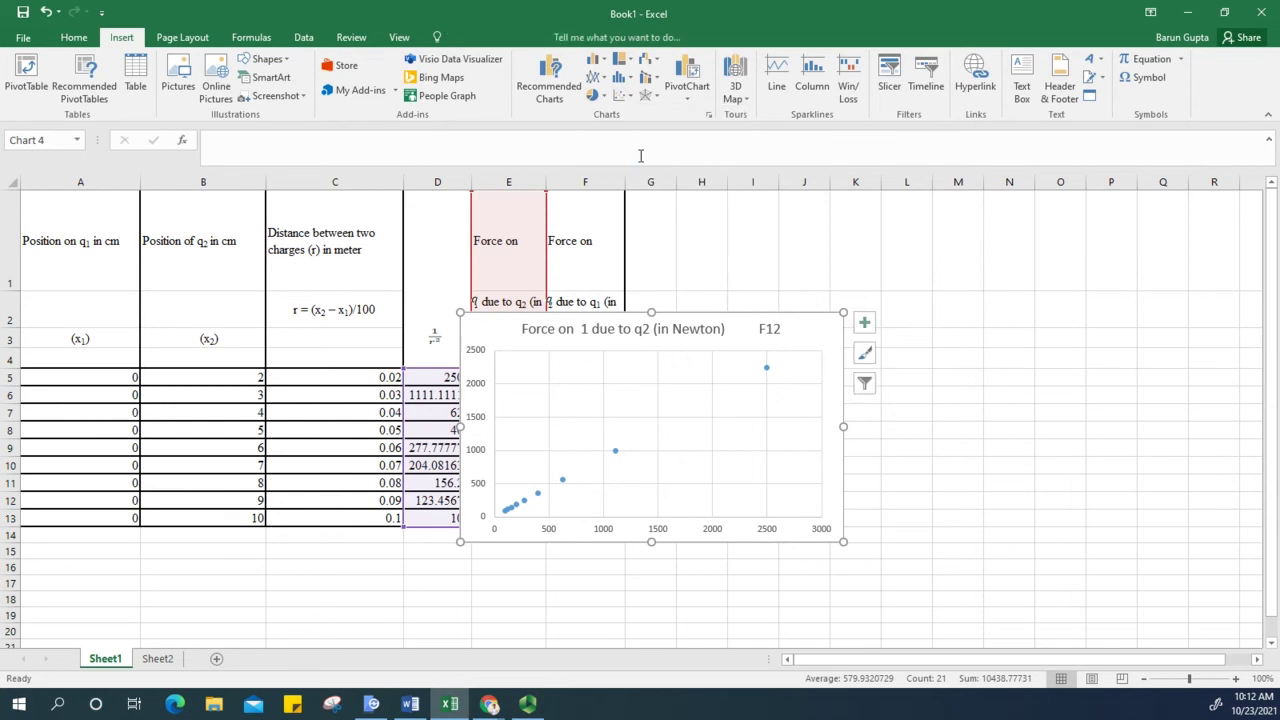
Step: Move the chart up and right, then enlarge it across columns C onward
left_click(733, 322)
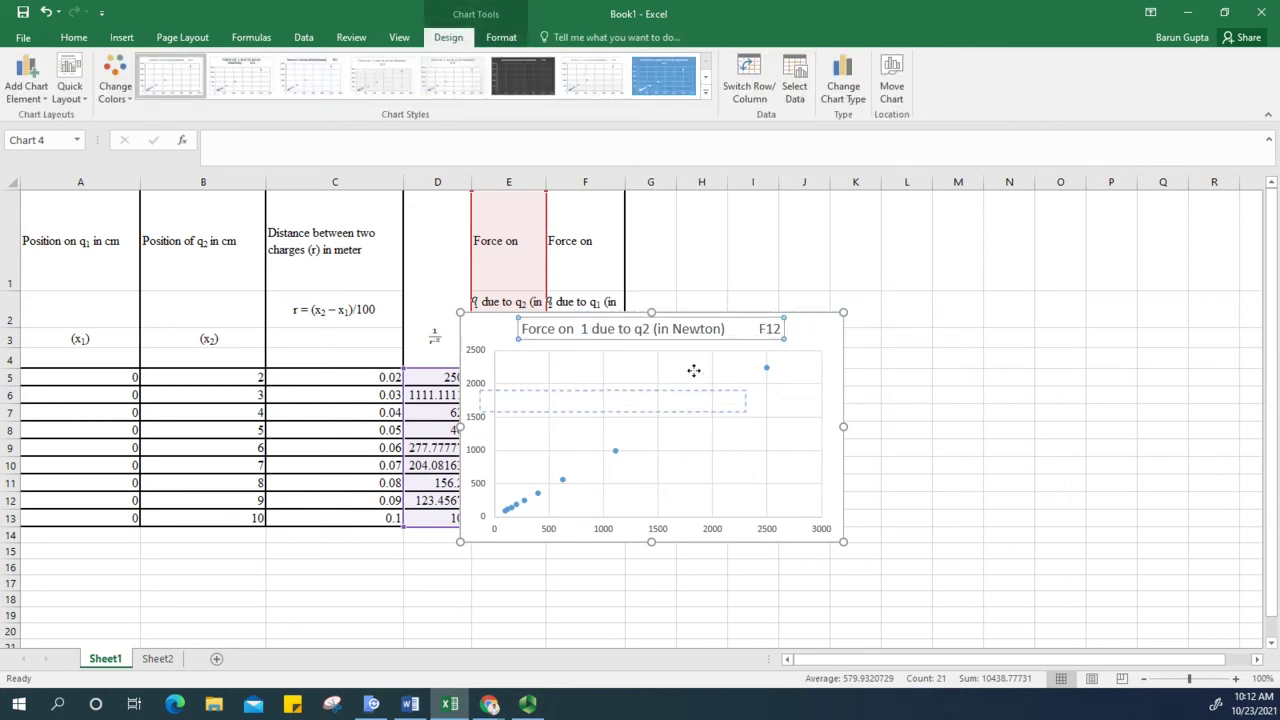
left_click_drag(801, 333, 992, 253)
left_click_drag(1033, 459, 1140, 559)
left_click_drag(648, 560, 434, 617)
left_click_drag(431, 229, 270, 224)
scroll(760, 520, "down", 1)
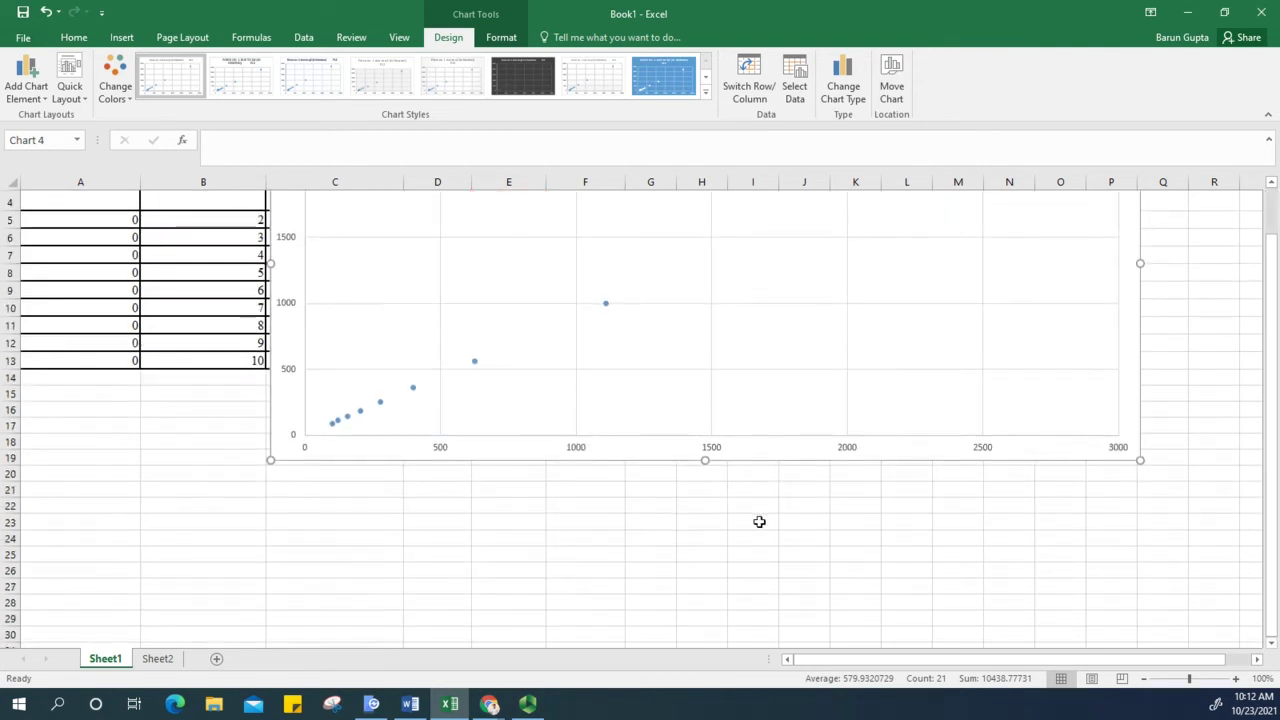